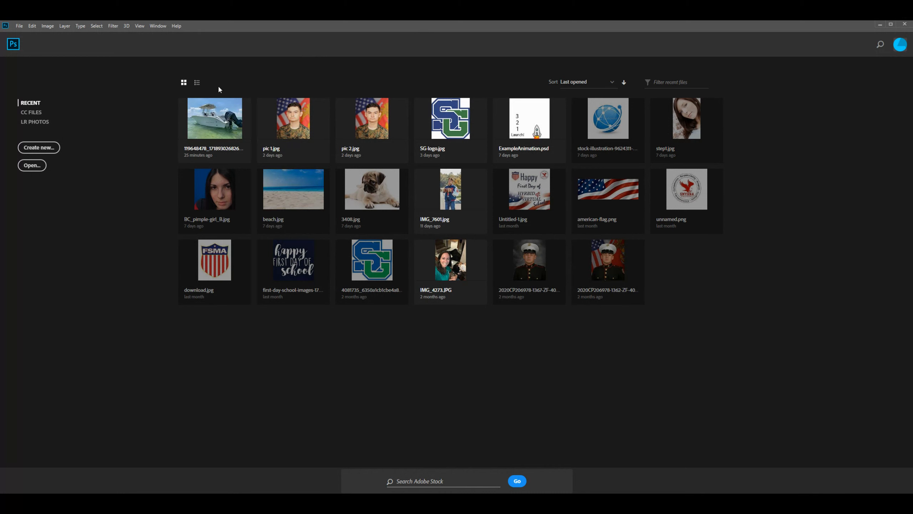
- Create a new blank 8.5 x 11 in document at 300 ppi
left_click(20, 26)
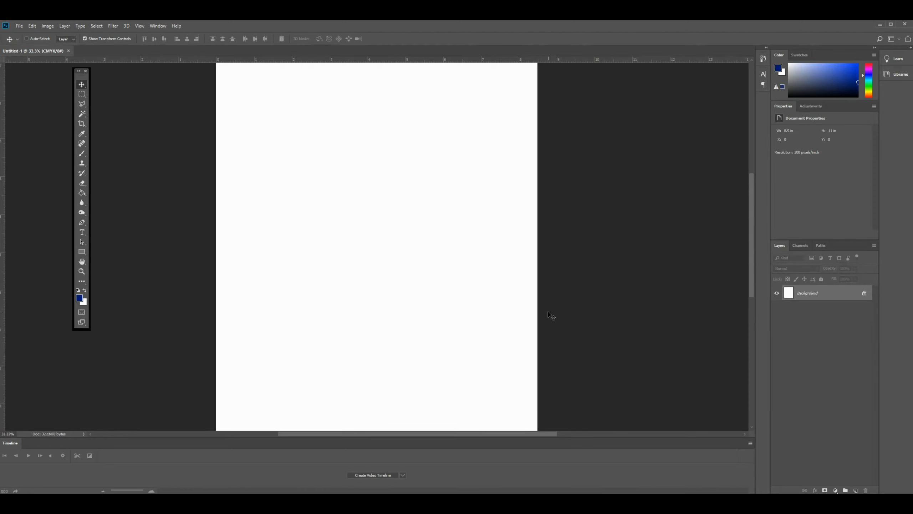
- Select a narrow strip down the left edge and fill it navy blue, then deselect
key("ctrl+minus")
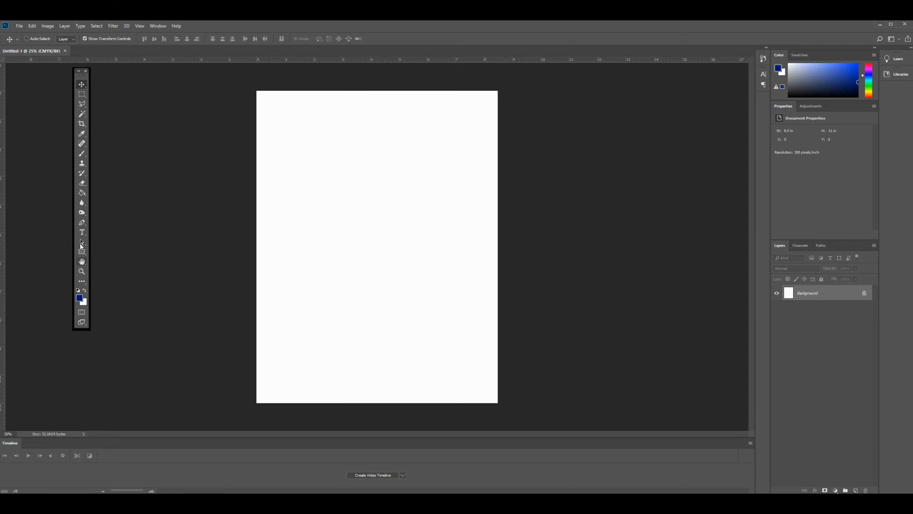
left_click(81, 94)
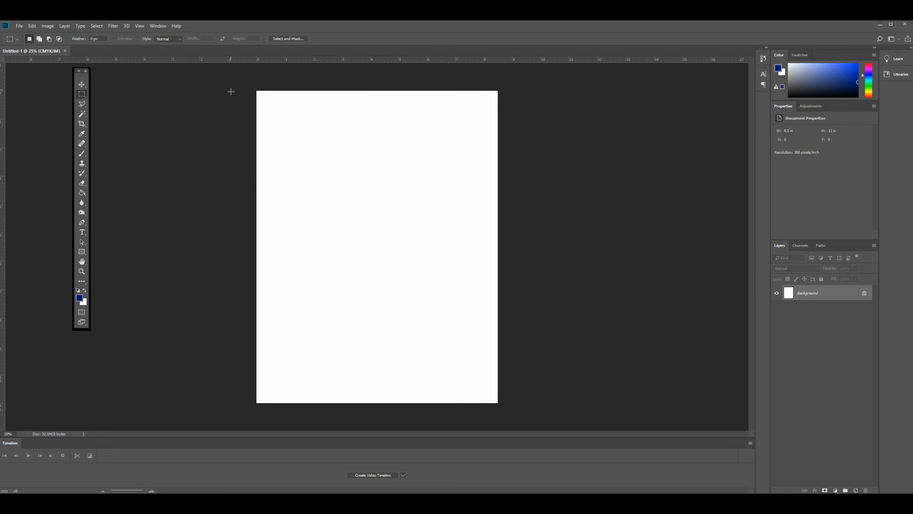
left_click_drag(231, 91, 314, 433)
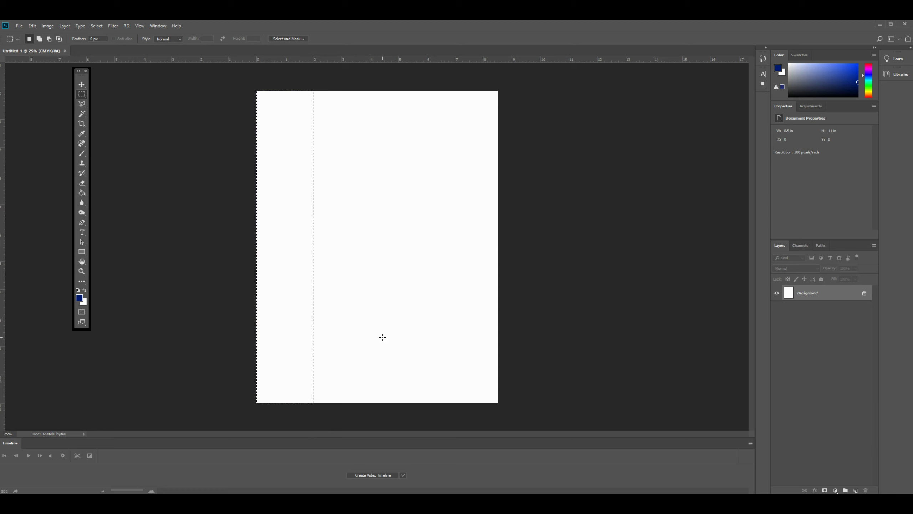
left_click(82, 193)
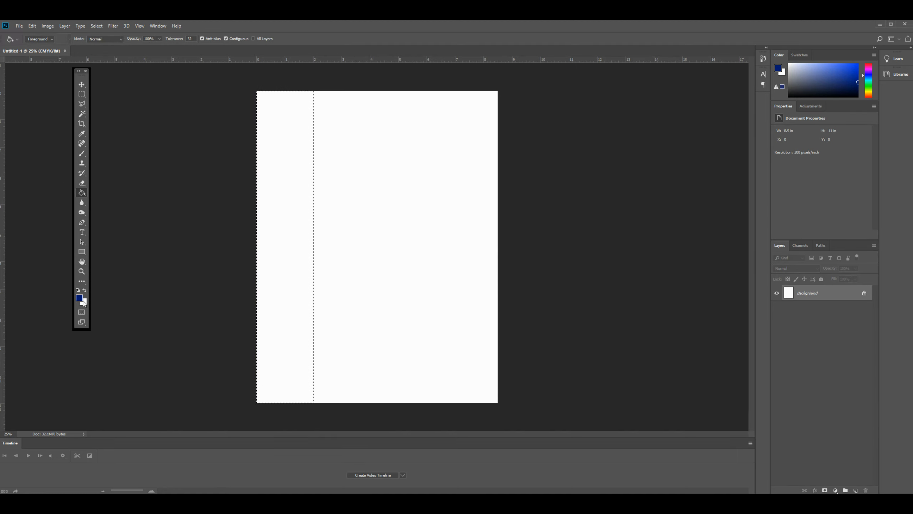
left_click(281, 236)
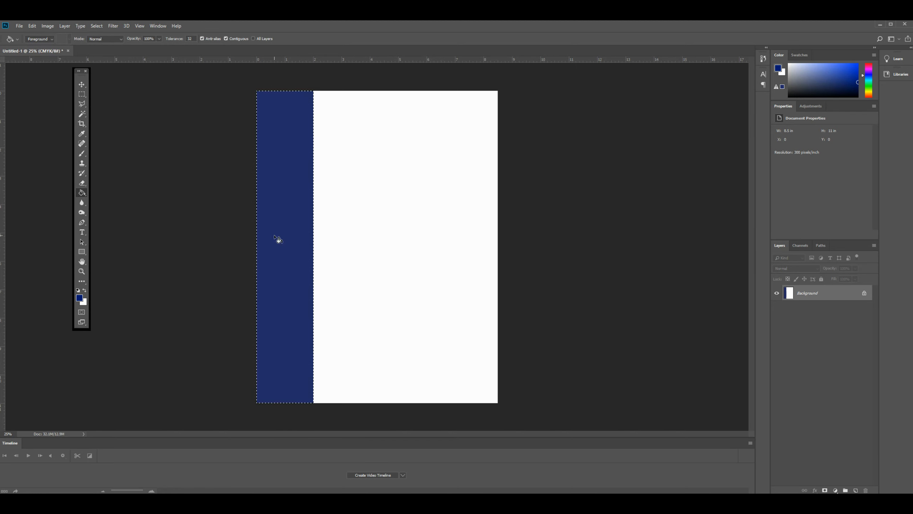
key("ctrl+d")
- Open the boat photo file and select the entire image for copying
left_click(20, 26)
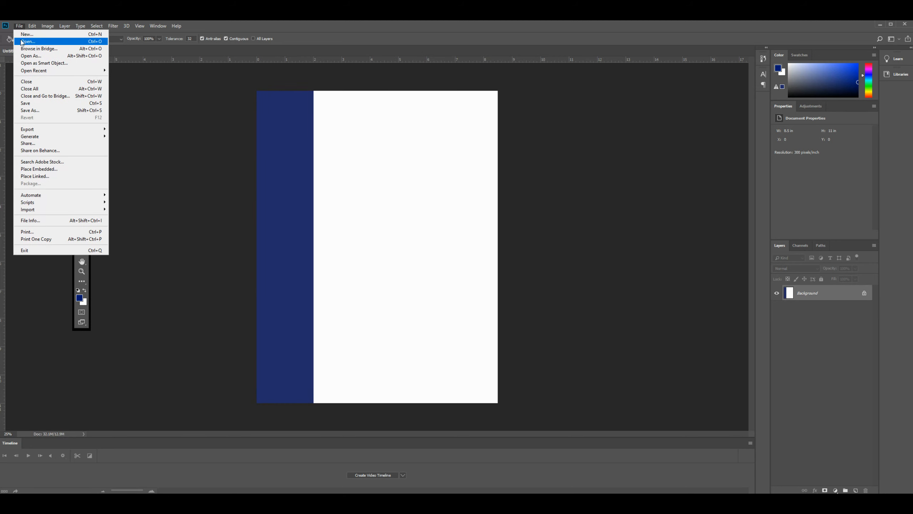
left_click(26, 41)
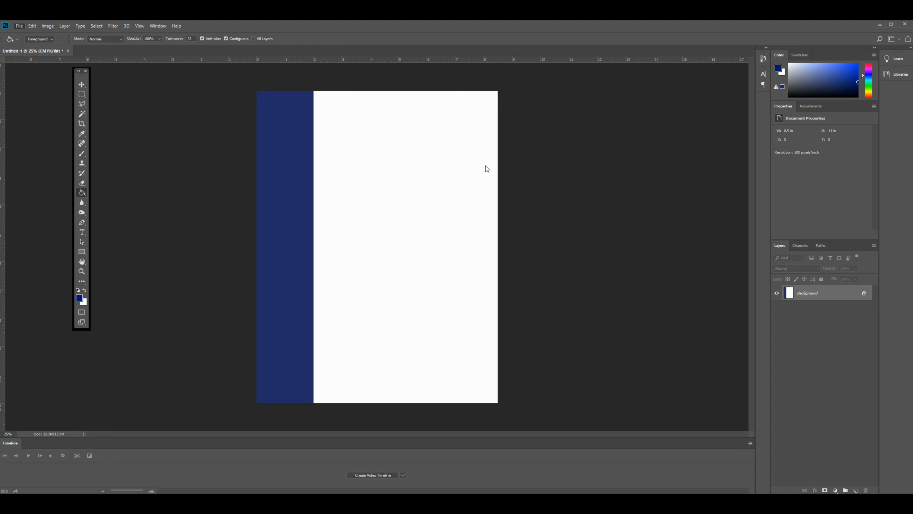
left_click(83, 133)
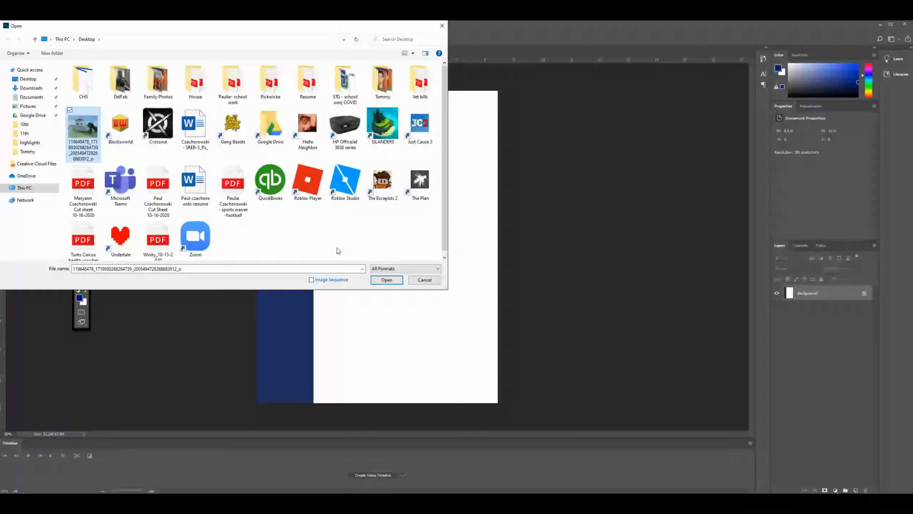
left_click(386, 280)
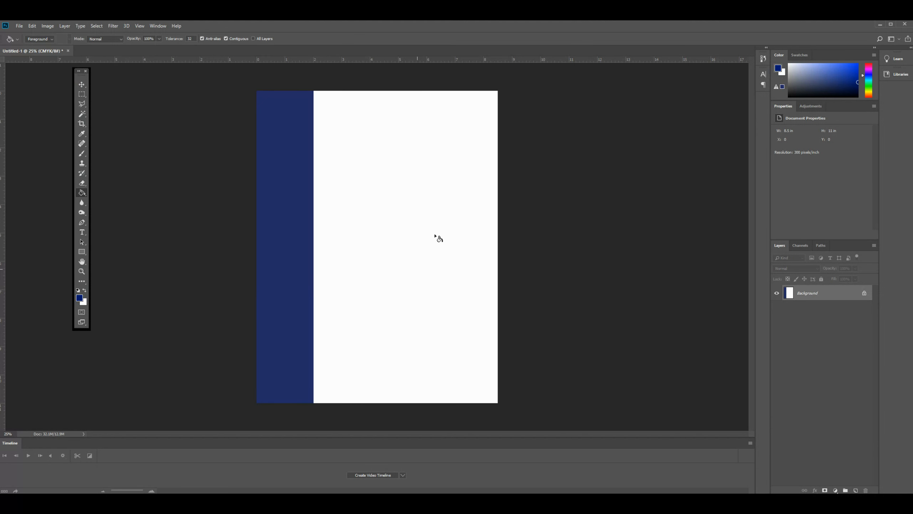
left_click(81, 94)
left_click_drag(183, 101, 606, 397)
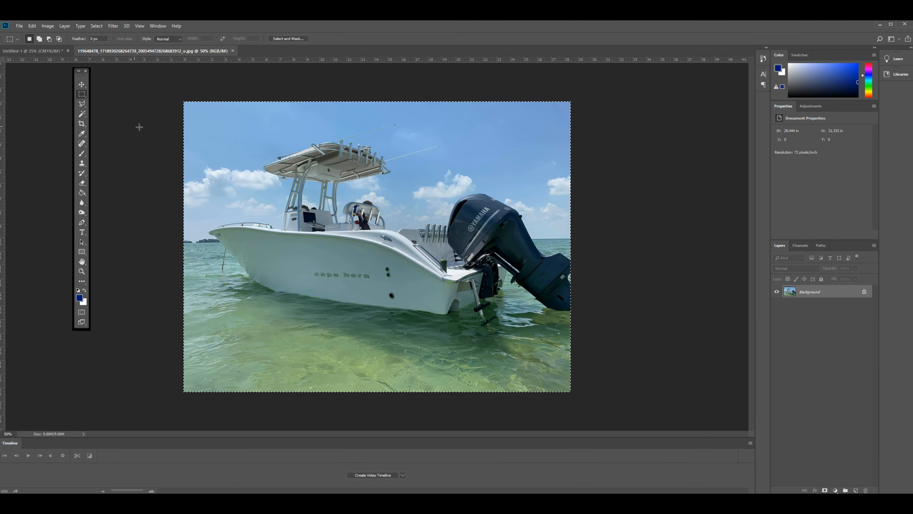
- Paste the boat photo into the flyer and align it flush with the bottom-right corner
left_click(38, 51)
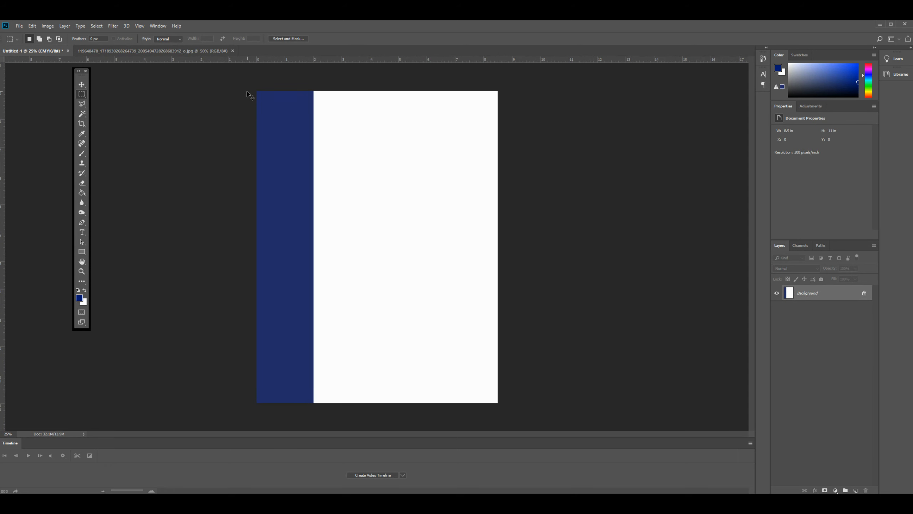
key("ctrl+v")
left_click(82, 85)
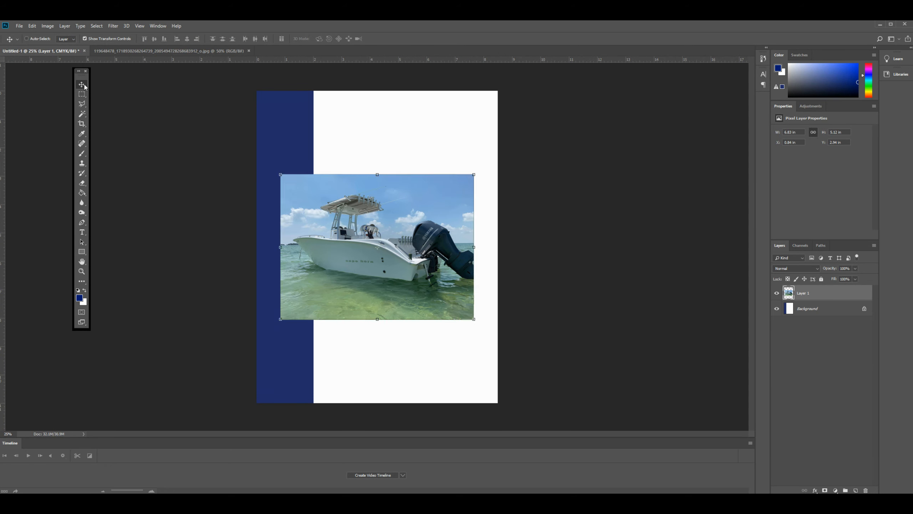
mouse_move(408, 270)
left_mouse_down()
mouse_move(441, 186)
mouse_move(442, 354)
left_mouse_up()
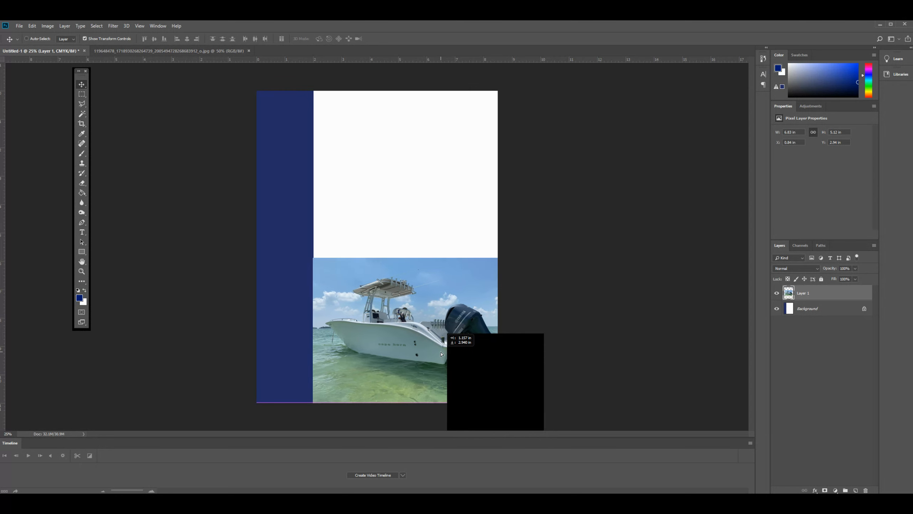
left_click_drag(442, 354, 443, 356)
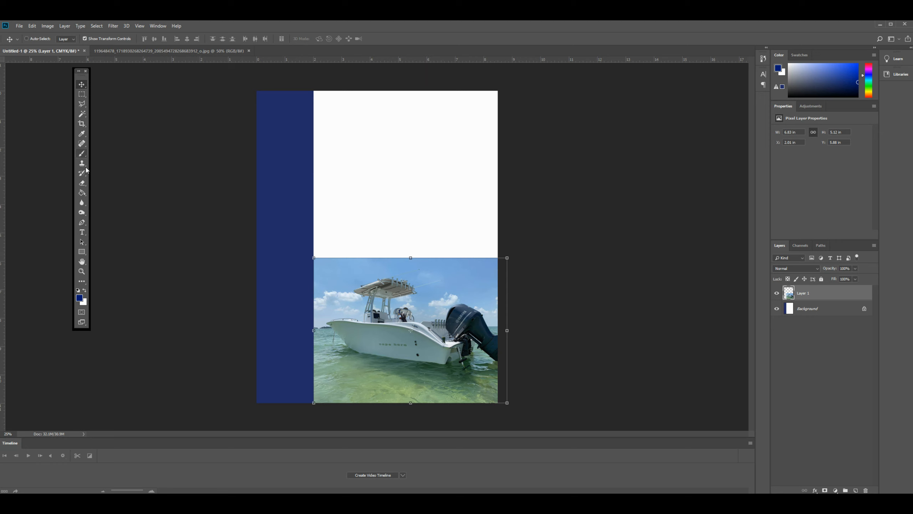
- Hunt through toolbar groups to the Eraser and bring up its brush preset picker
left_click(83, 146)
right_click(82, 145)
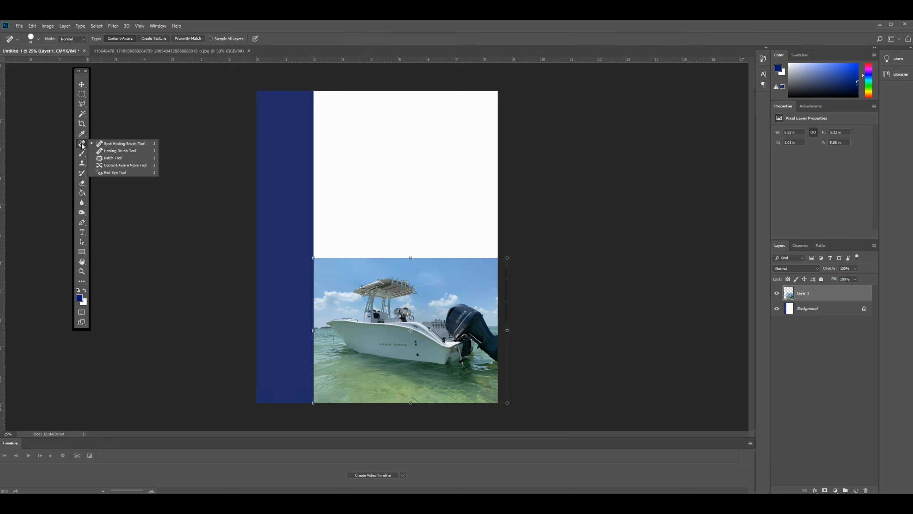
left_click(82, 134)
right_click(83, 134)
left_click(82, 125)
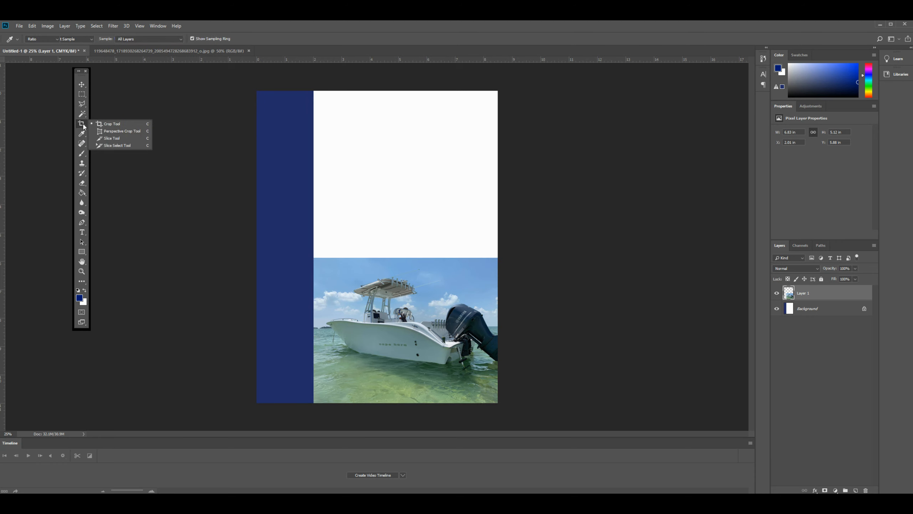
right_click(82, 114)
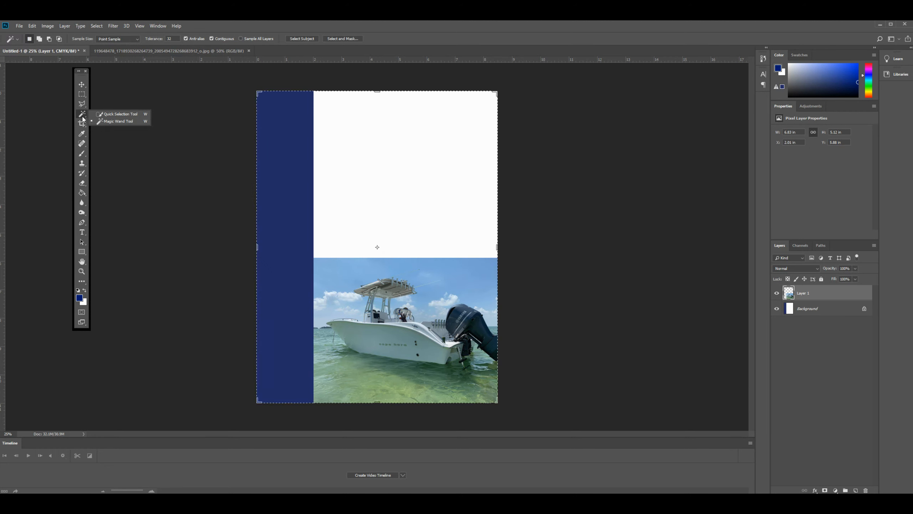
left_click(82, 182)
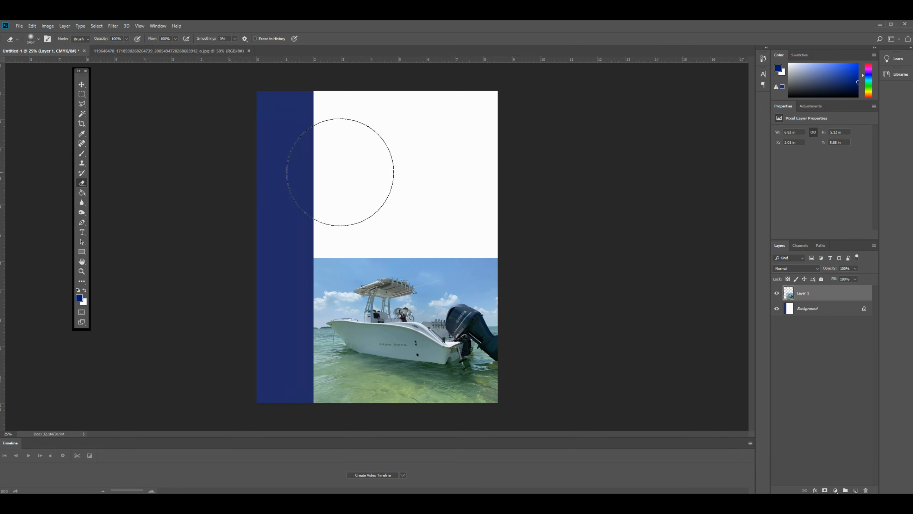
left_click(34, 41)
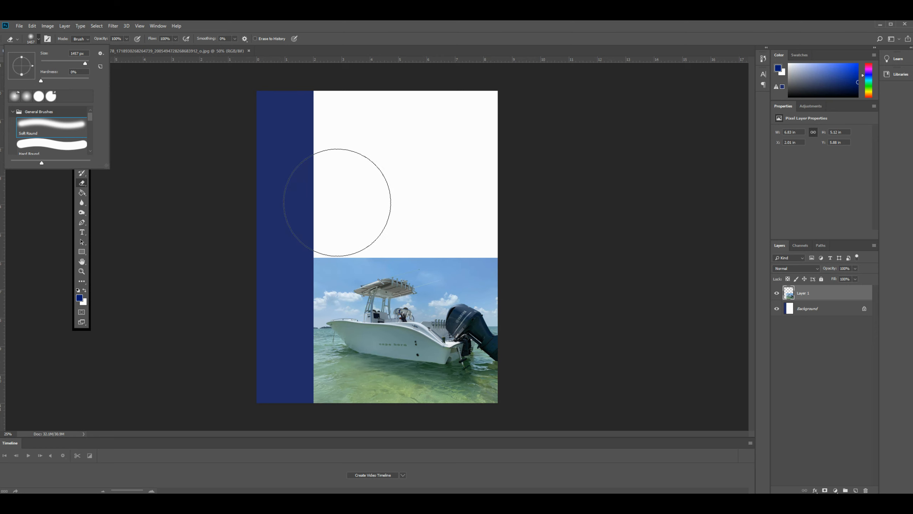
- Erase the photo's top sky with the soft brush so it fades into white
left_click(342, 203)
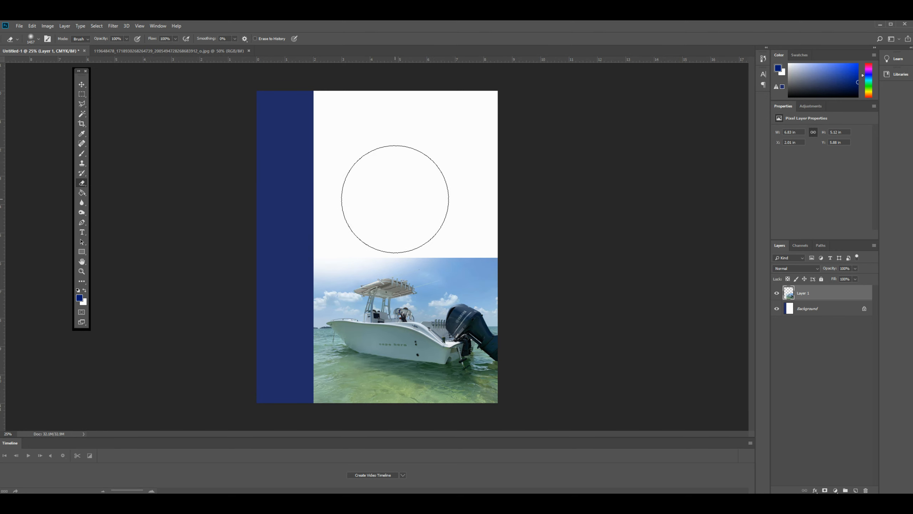
left_click_drag(418, 201, 512, 214)
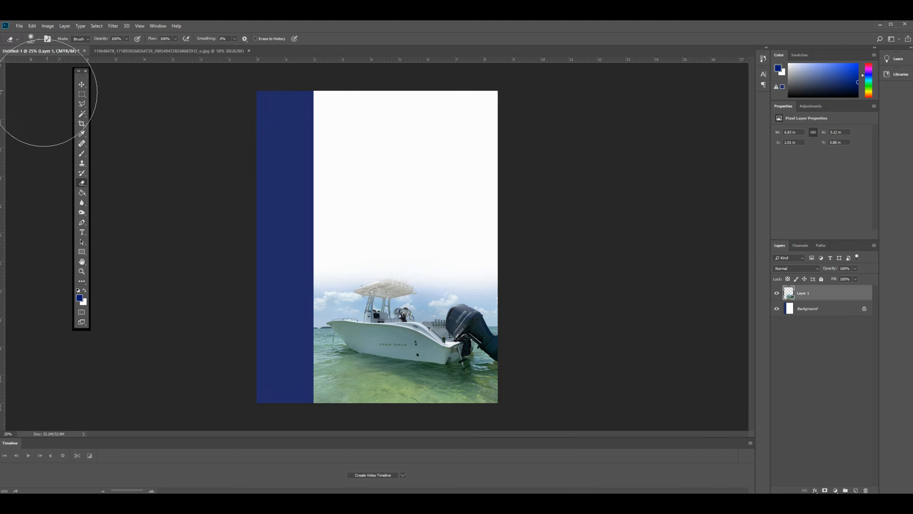
key("v")
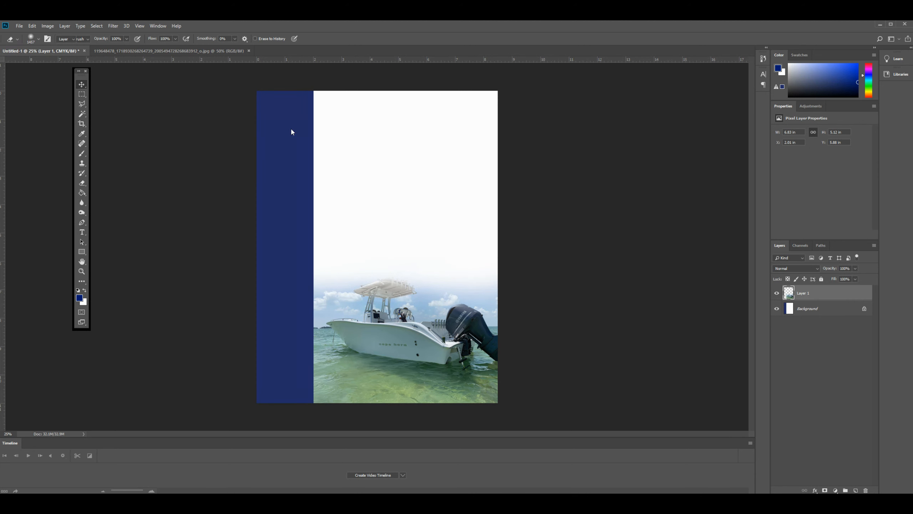
key("ctrl+t")
key("v")
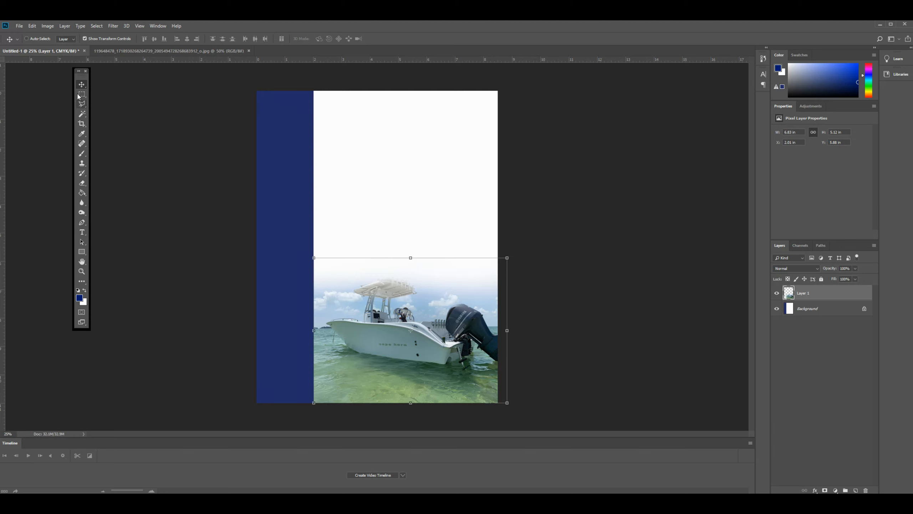
left_click(82, 232)
left_click(81, 232)
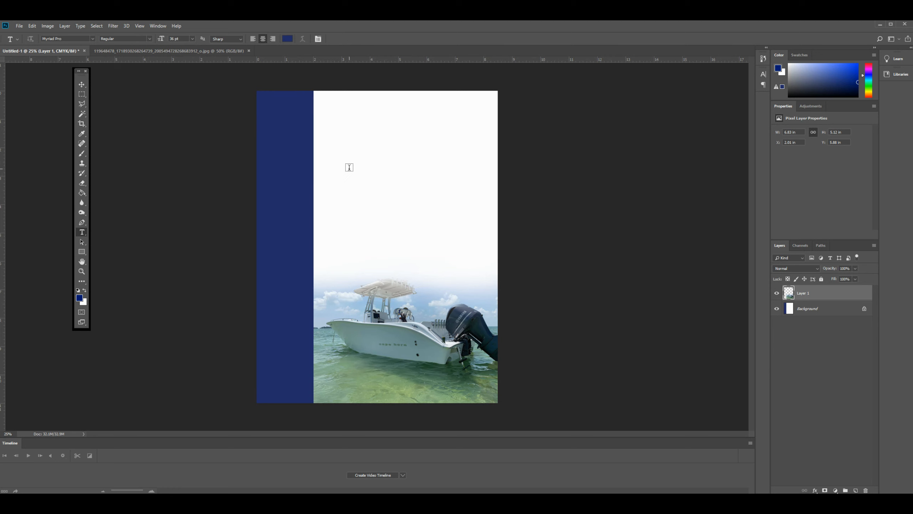
left_click(18, 26)
left_click(29, 34)
key("ctrl+o")
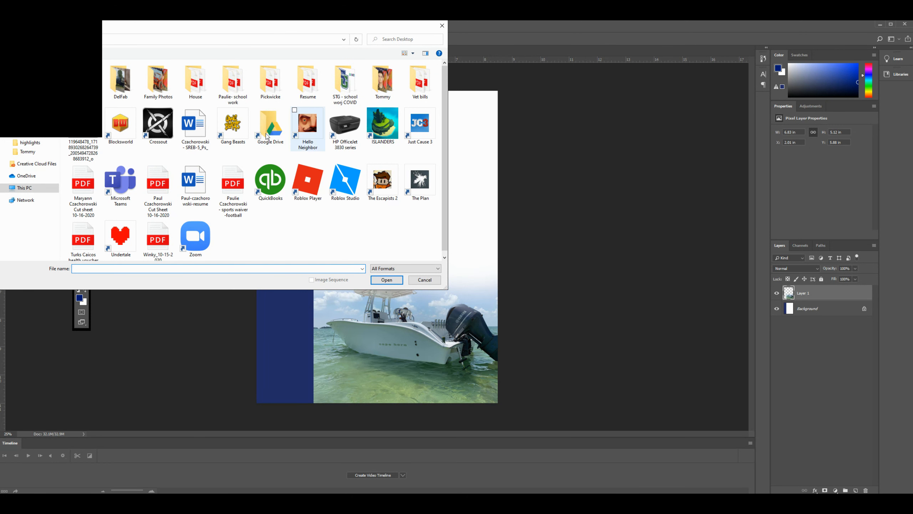
left_click(34, 80)
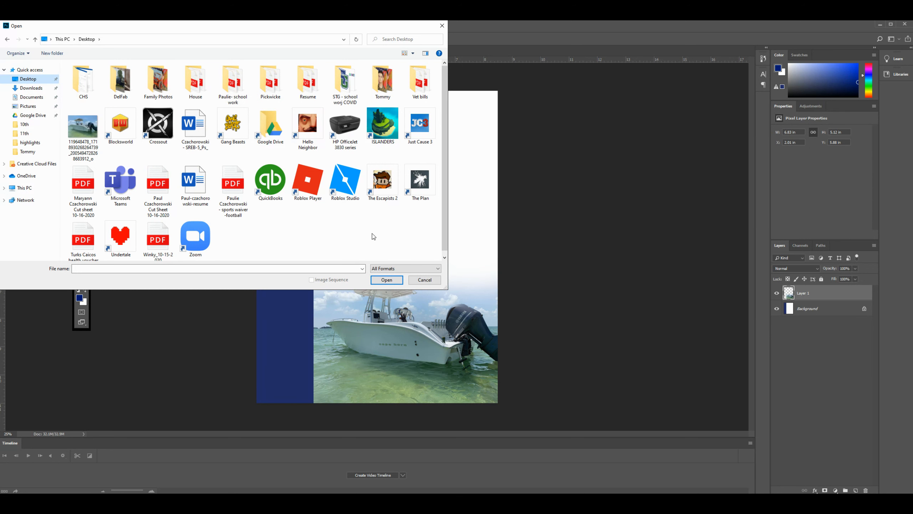
left_click(425, 279)
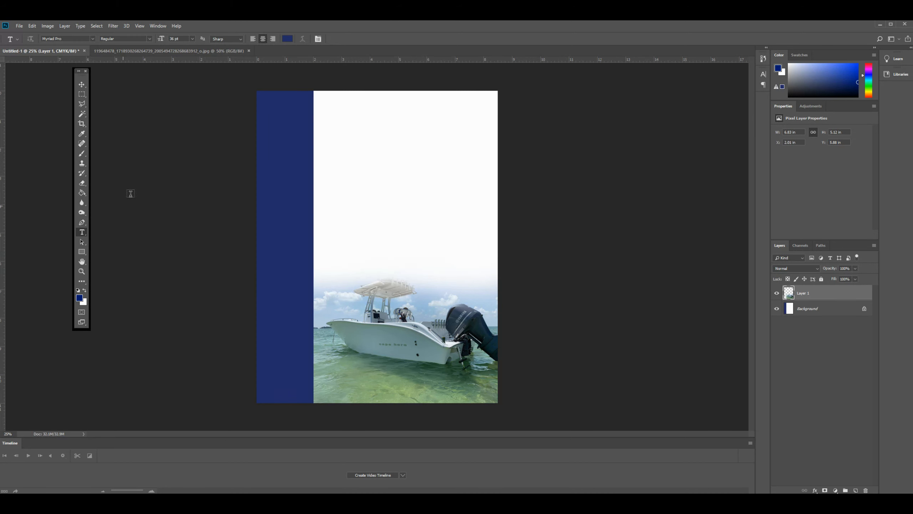
- Set the foreground colour to a light blue in the Color Picker
left_click(81, 300)
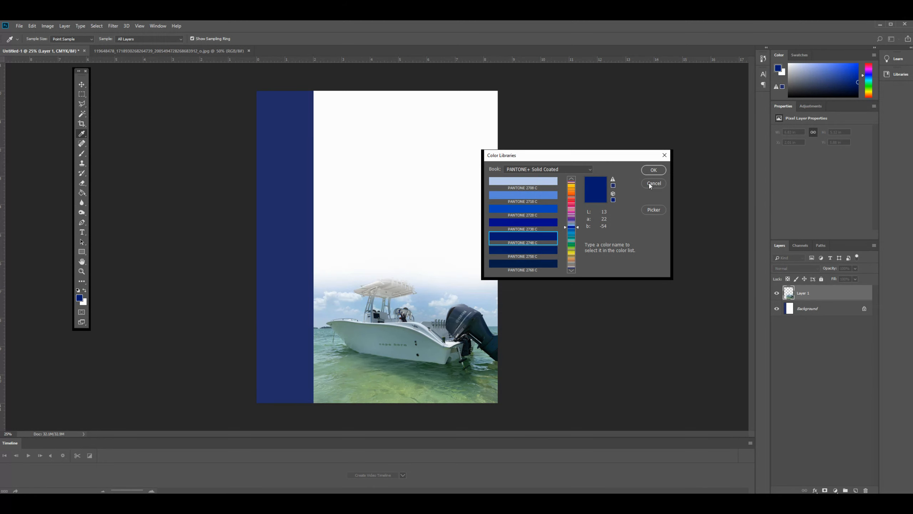
left_click(649, 212)
left_click(528, 183)
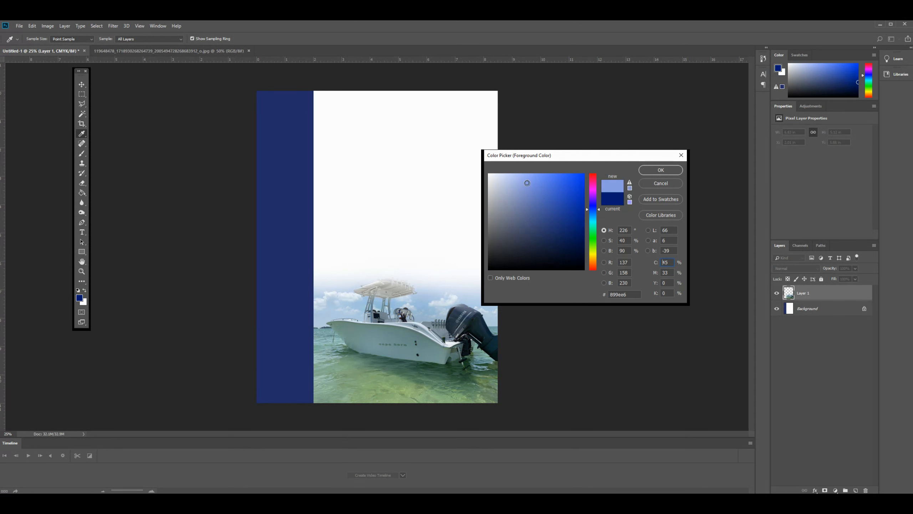
left_click(661, 169)
- Draw a light blue square near the top and move it left against the navy column
left_click(82, 233)
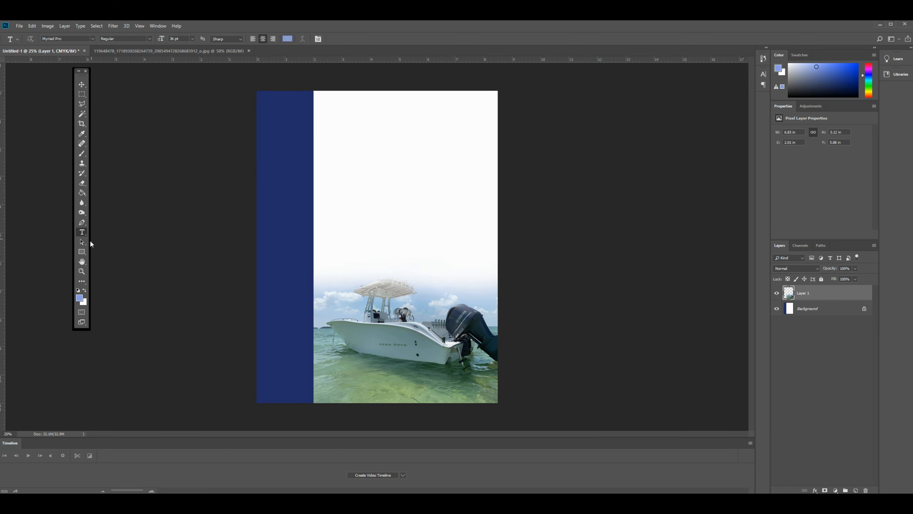
right_click(82, 252)
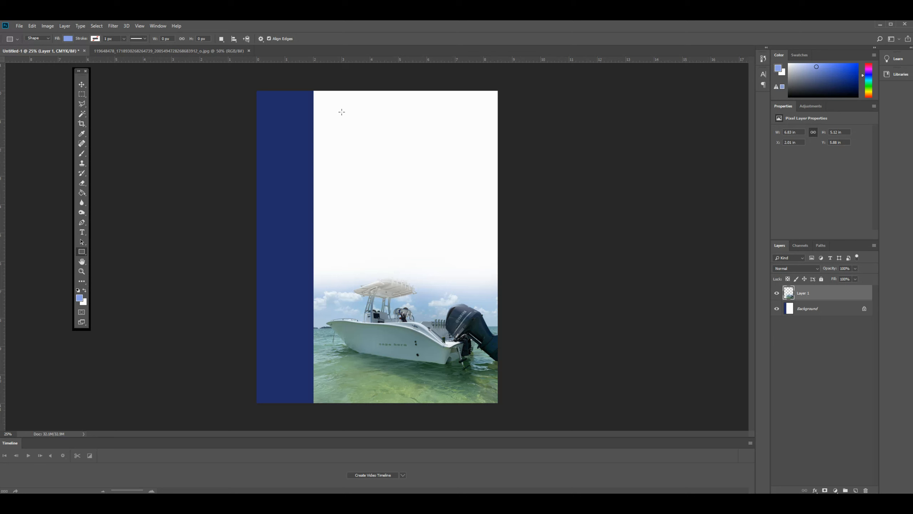
left_click_drag(341, 109, 391, 156)
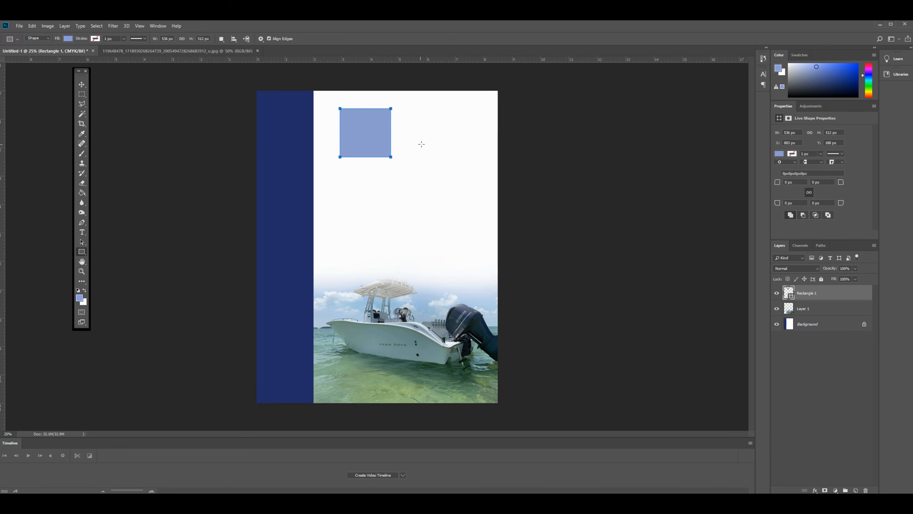
left_click(81, 84)
left_click_drag(383, 147, 365, 141)
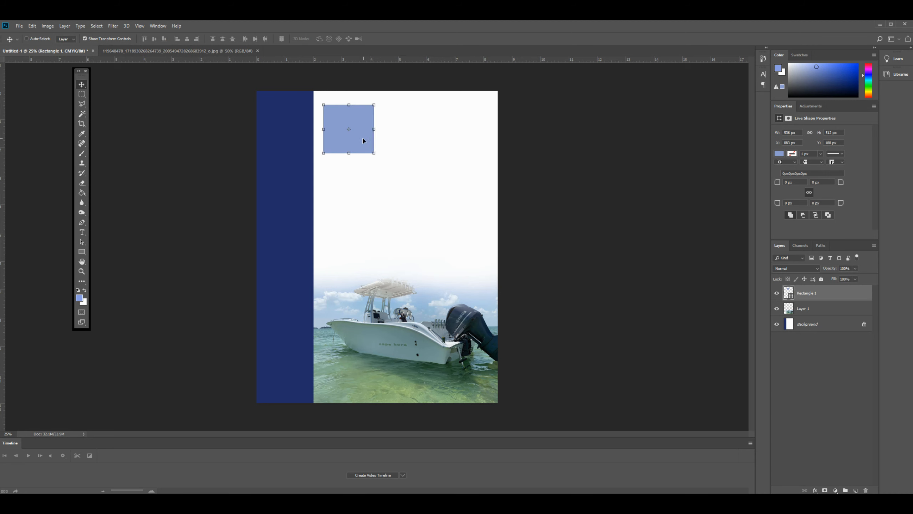
- Add a BOAT text box over the square and colour it dark navy
key("Left")
left_click(82, 232)
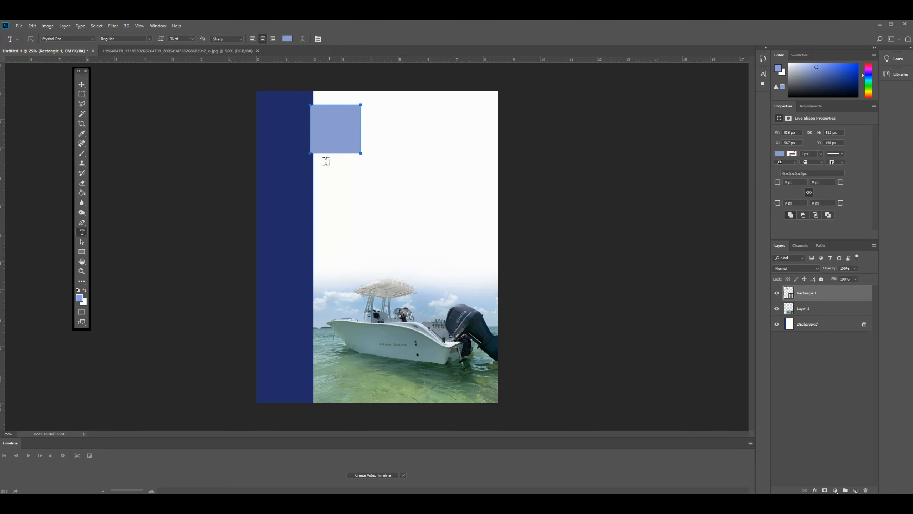
left_click(348, 129)
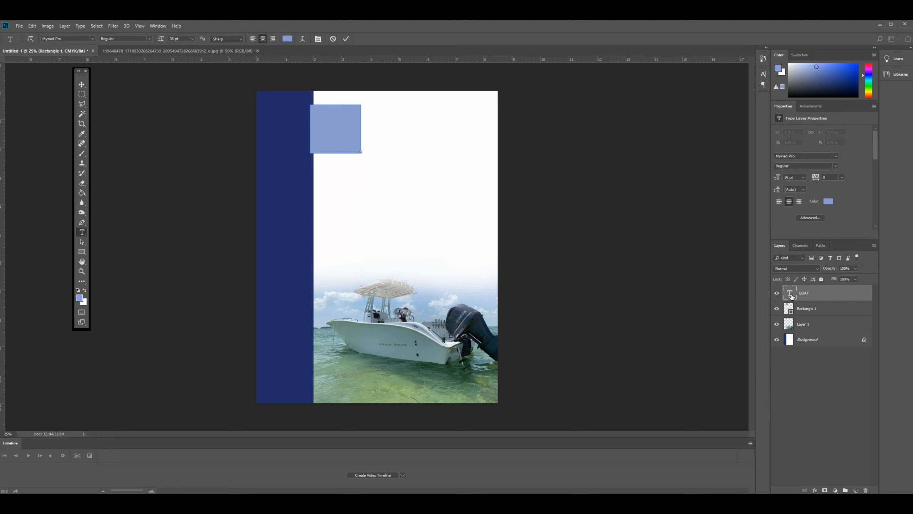
type("BOAT")
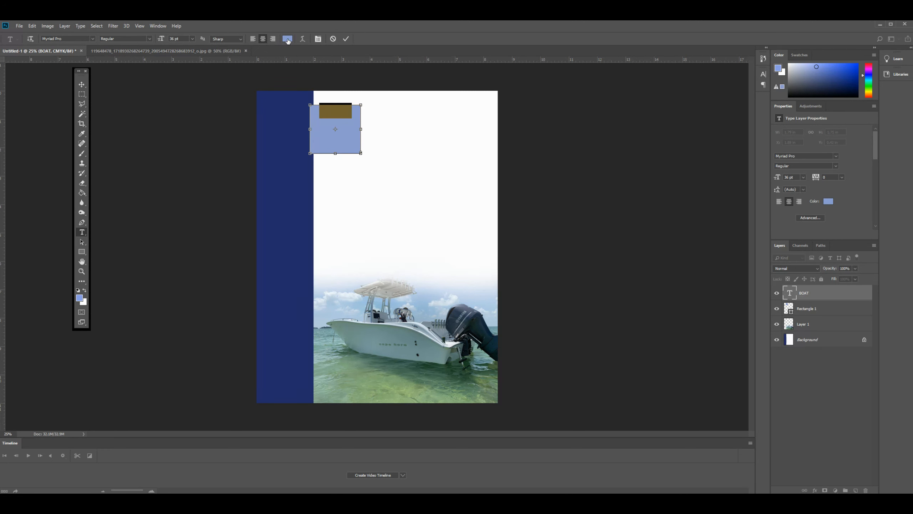
left_click(289, 40)
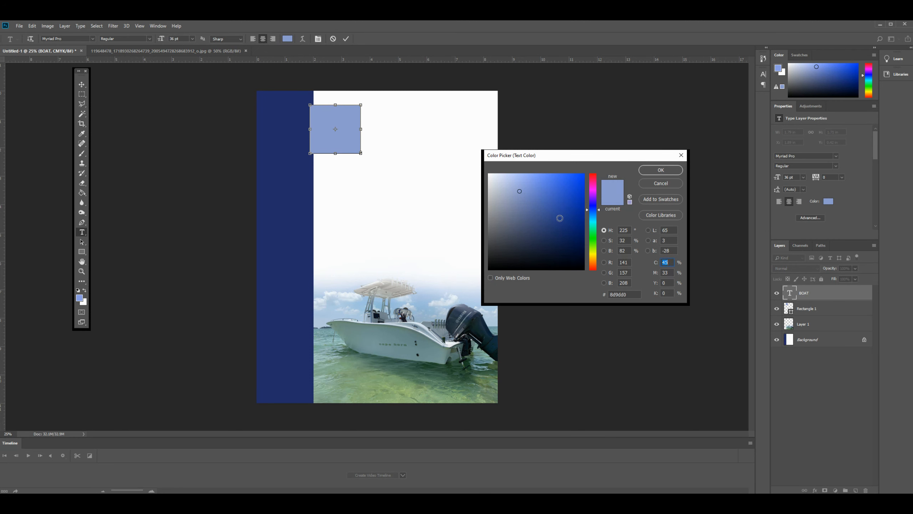
left_click(575, 221)
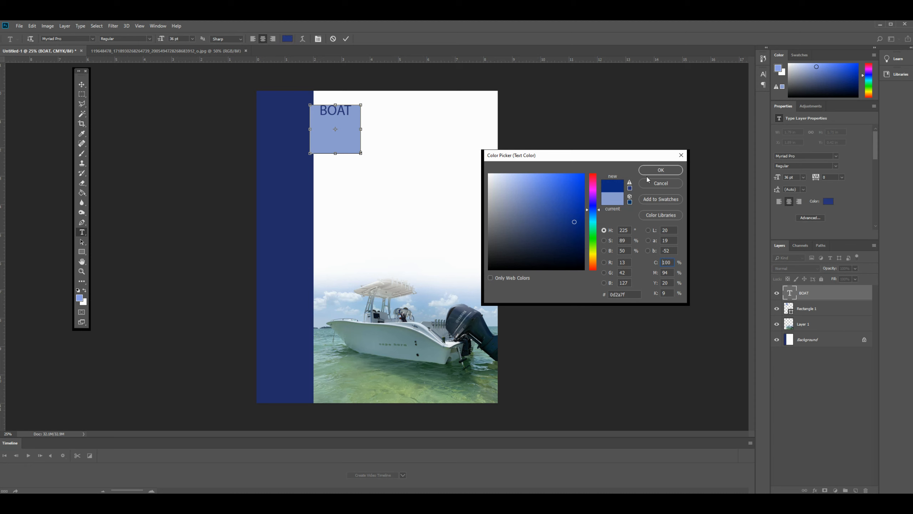
left_click(661, 169)
- Shift the square right and reposition the BOAT text onto it
left_click(82, 84)
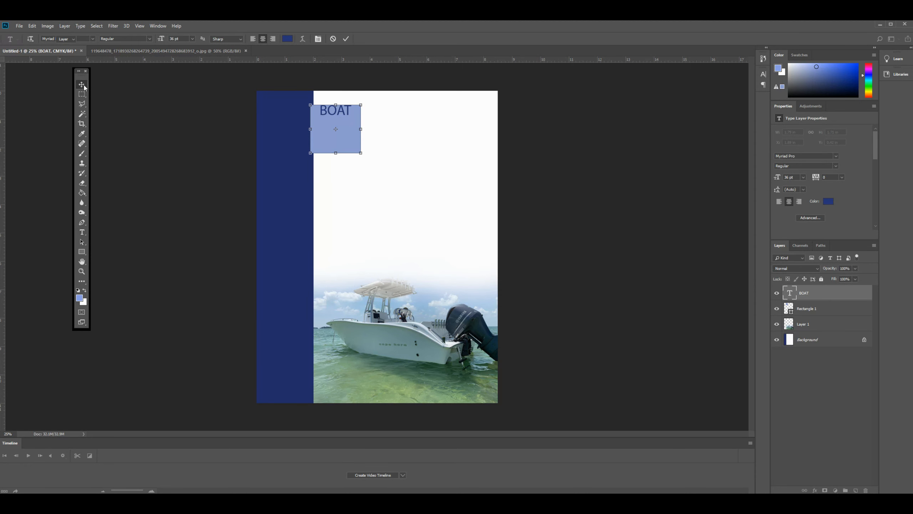
left_click_drag(343, 114, 394, 125)
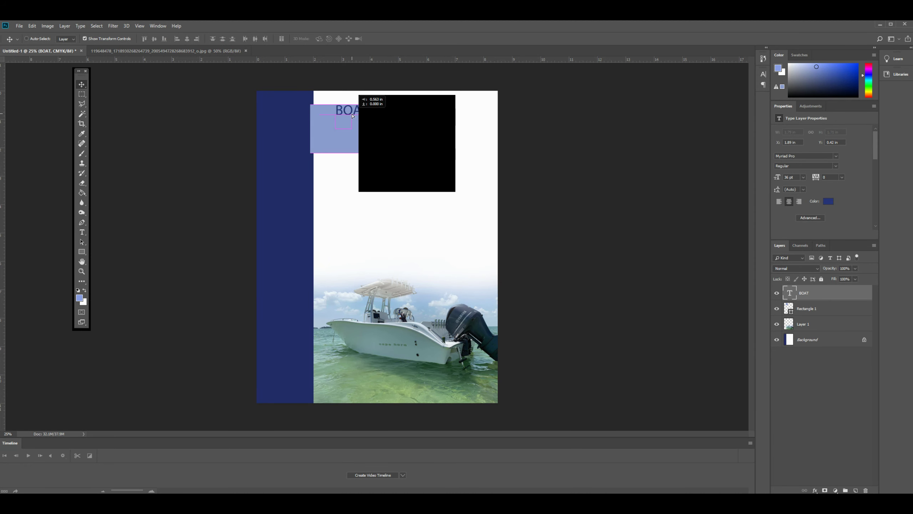
left_click(810, 308)
left_click_drag(335, 143, 361, 143)
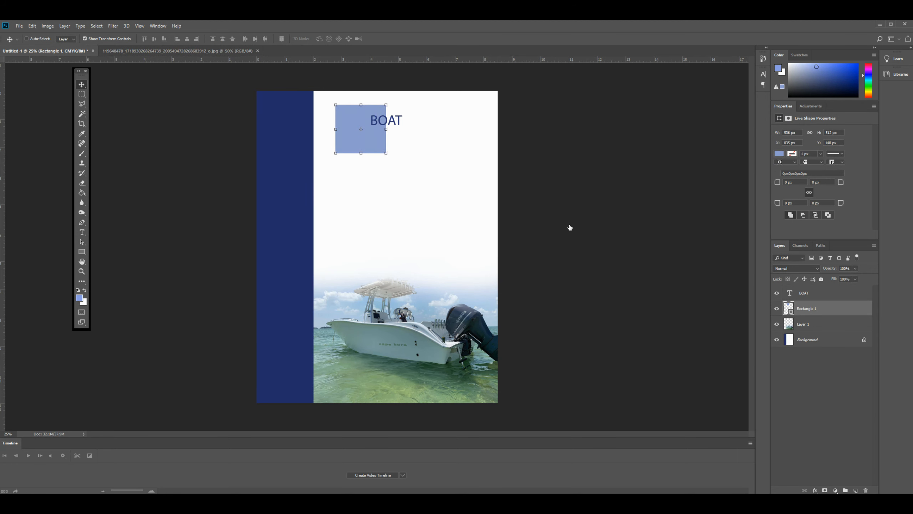
left_click(394, 122)
left_click_drag(394, 123, 385, 128)
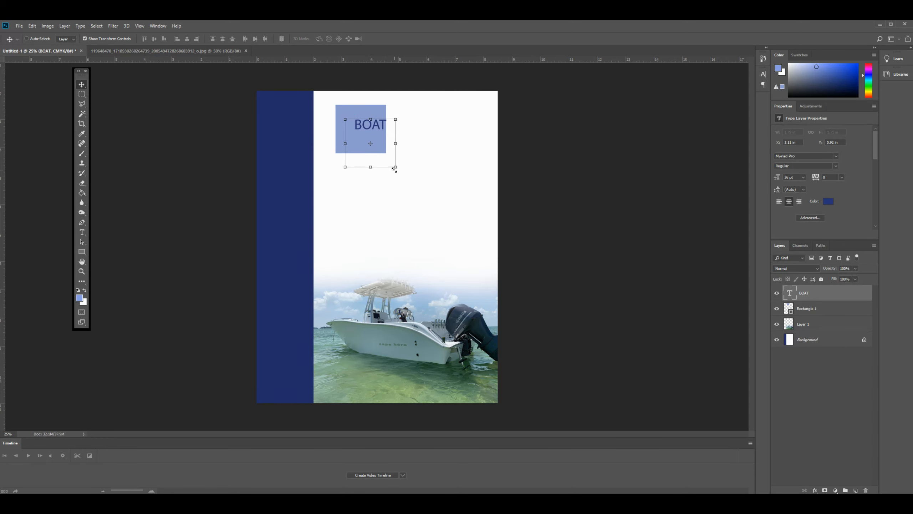
- Delete the word BOAT and remove its empty text layer
left_click(81, 233)
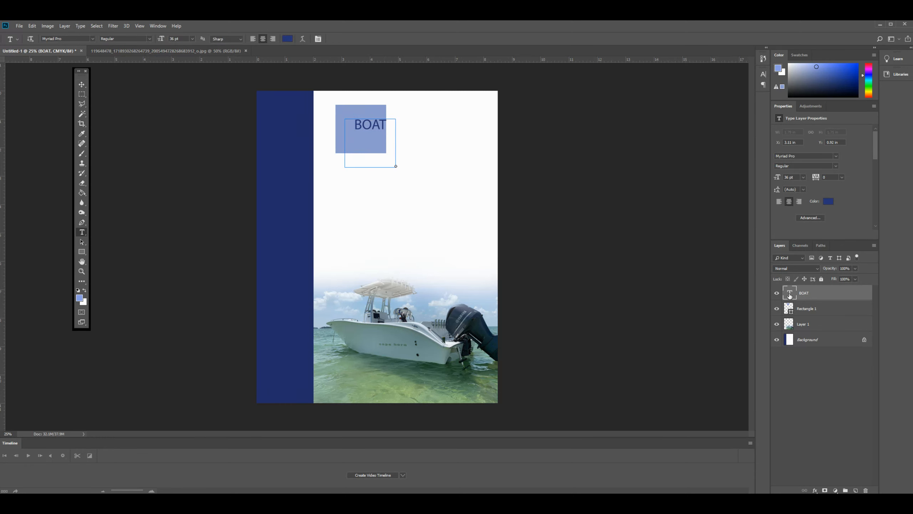
double_click(789, 294)
left_click_drag(396, 166, 461, 227)
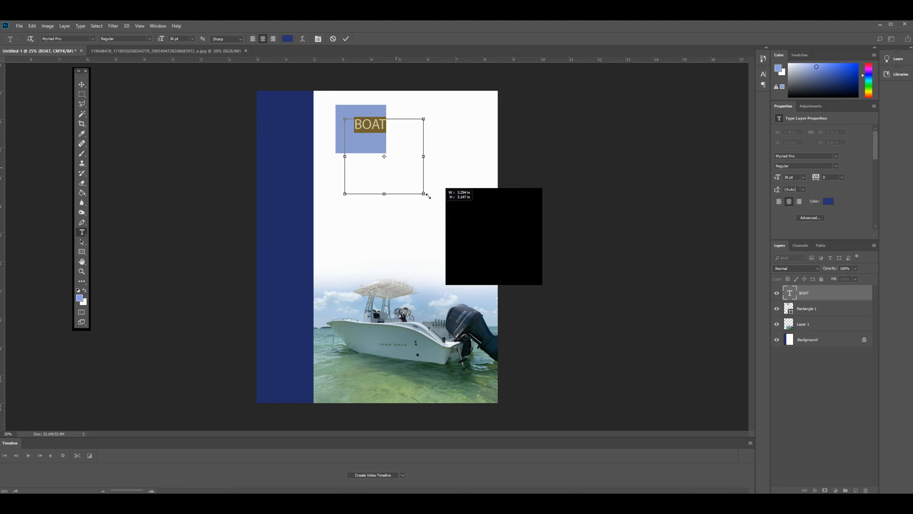
key("BackSpace")
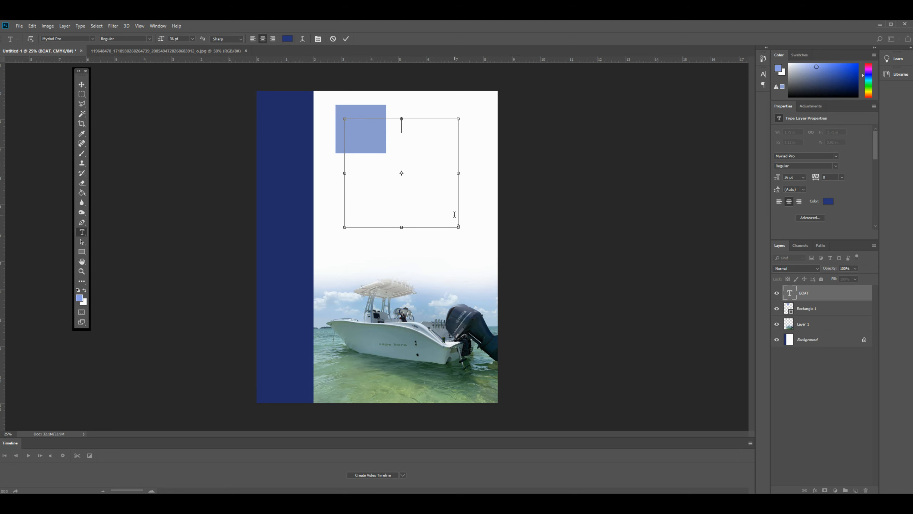
left_click(82, 84)
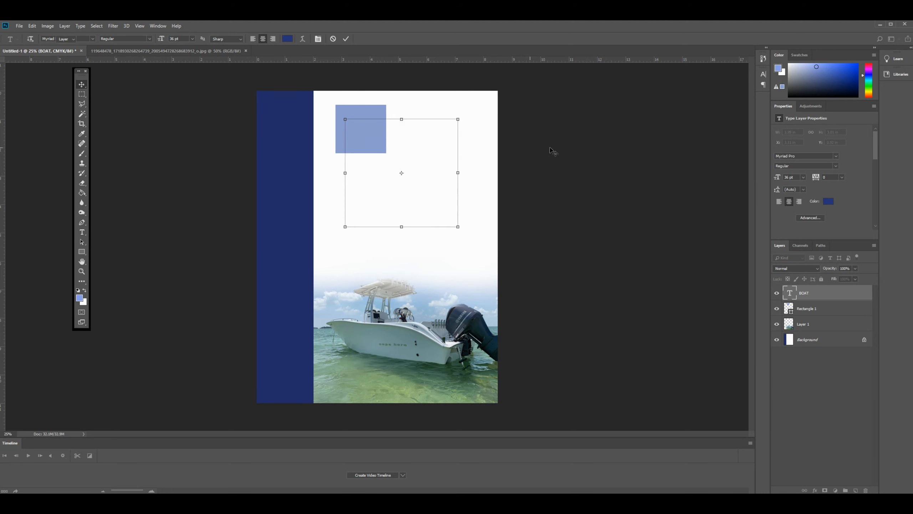
left_click_drag(828, 293, 865, 490)
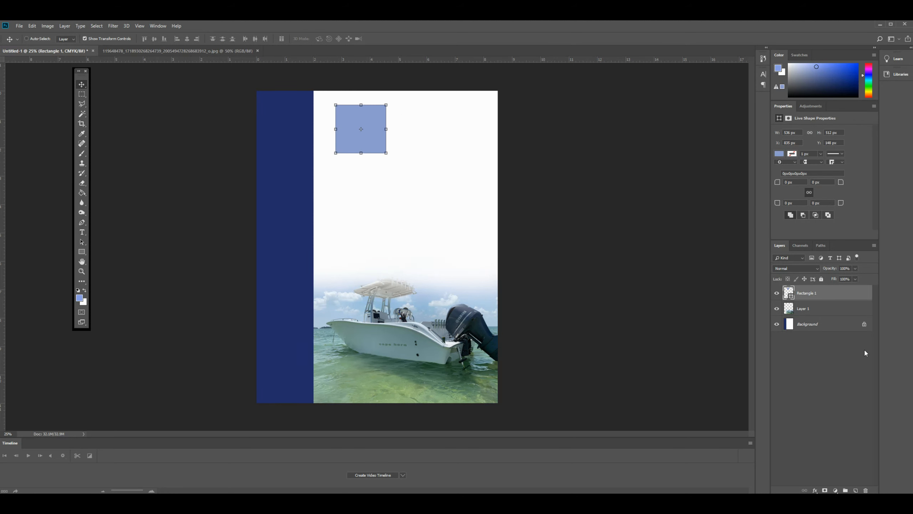
- Add a new layer and start a Boat text line right of the square
left_click(857, 490)
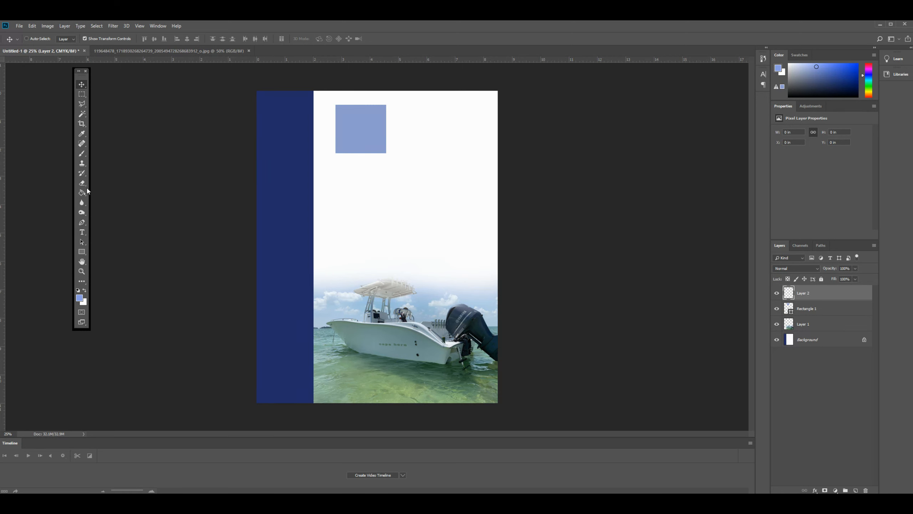
left_click(82, 232)
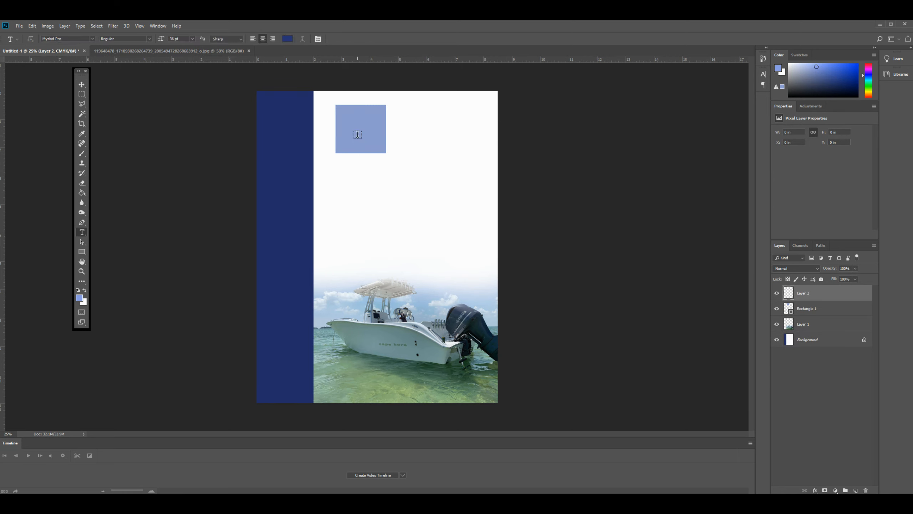
left_click(427, 122)
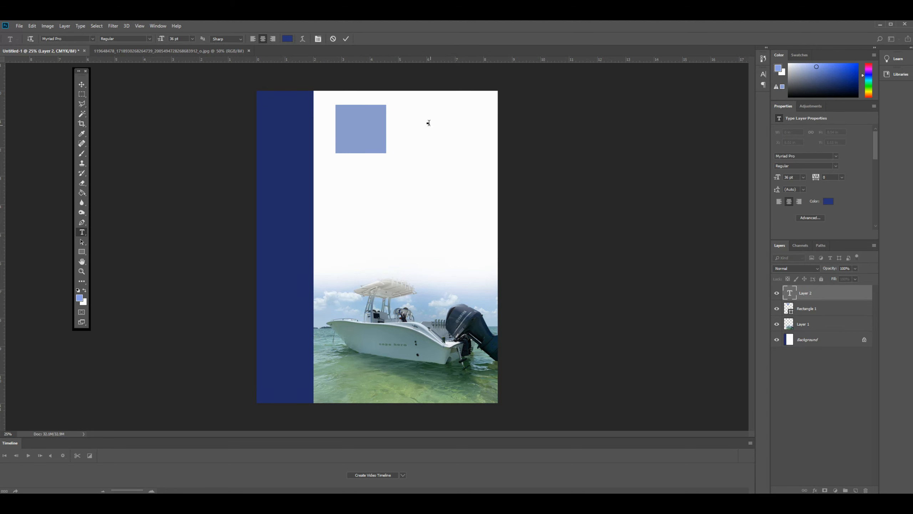
type("Boat")
- Scale the Boat title much larger near the top and confirm the transform
left_click(82, 85)
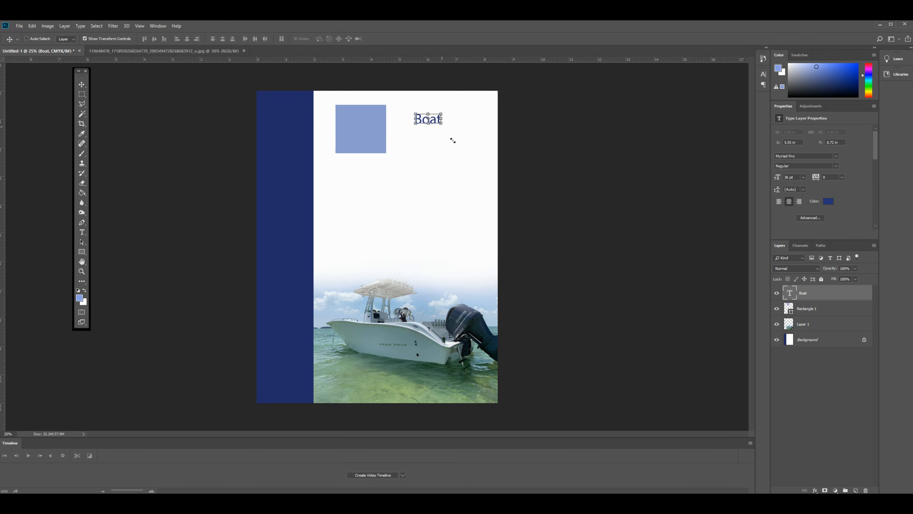
mouse_move(443, 127)
left_mouse_down()
mouse_move(496, 158)
mouse_move(393, 138)
mouse_move(411, 135)
mouse_move(443, 153)
mouse_move(418, 136)
left_mouse_up()
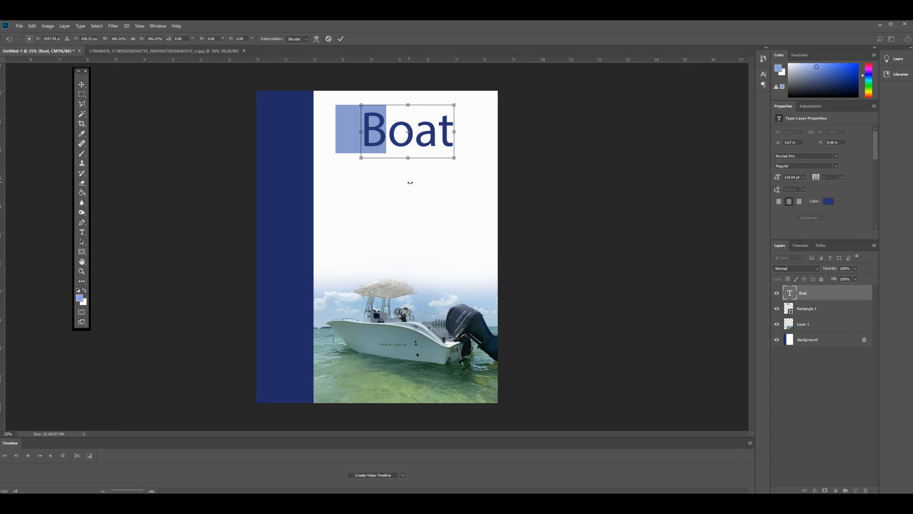
key("Return")
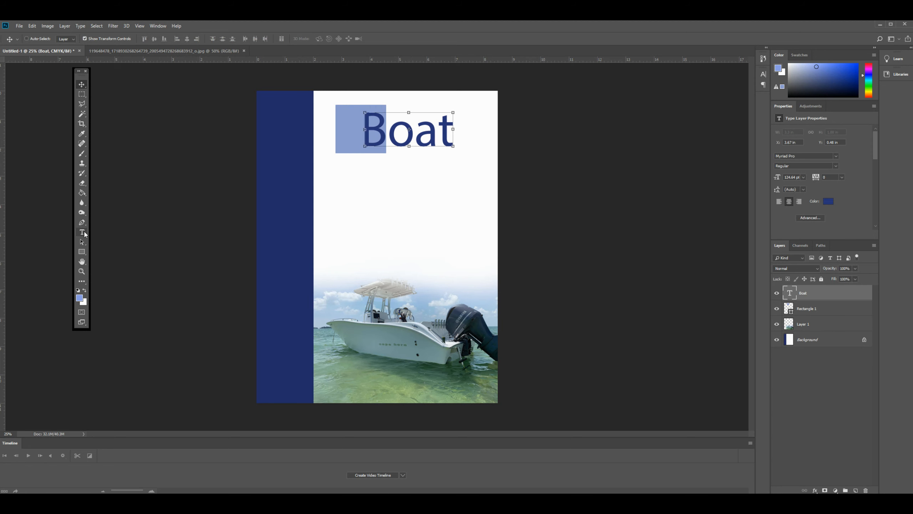
left_click(83, 233)
- Type COMPANY on a new line below the title and colour it black
left_click(378, 211)
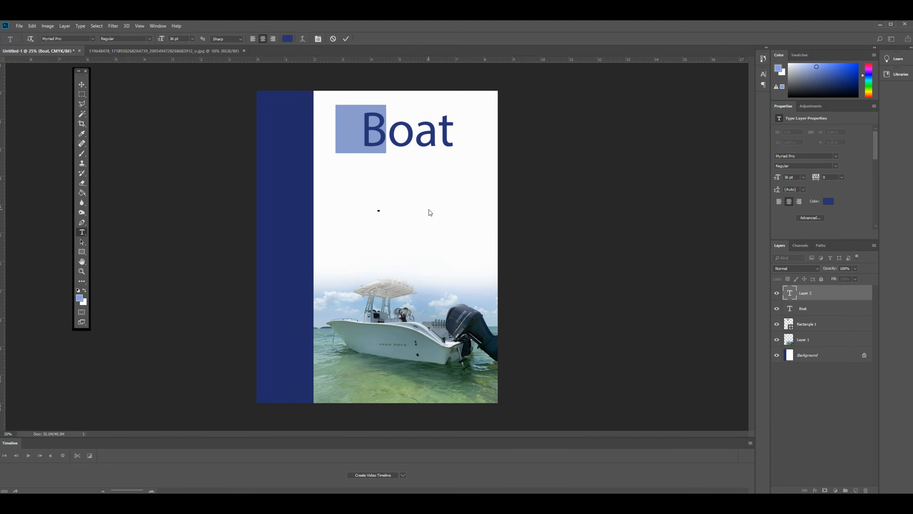
type("COMPA")
type("NY")
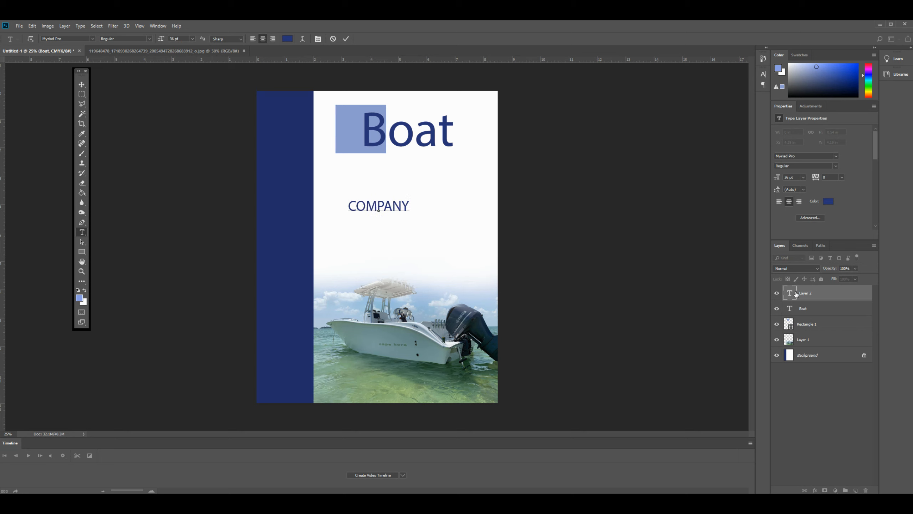
key("ctrl+a")
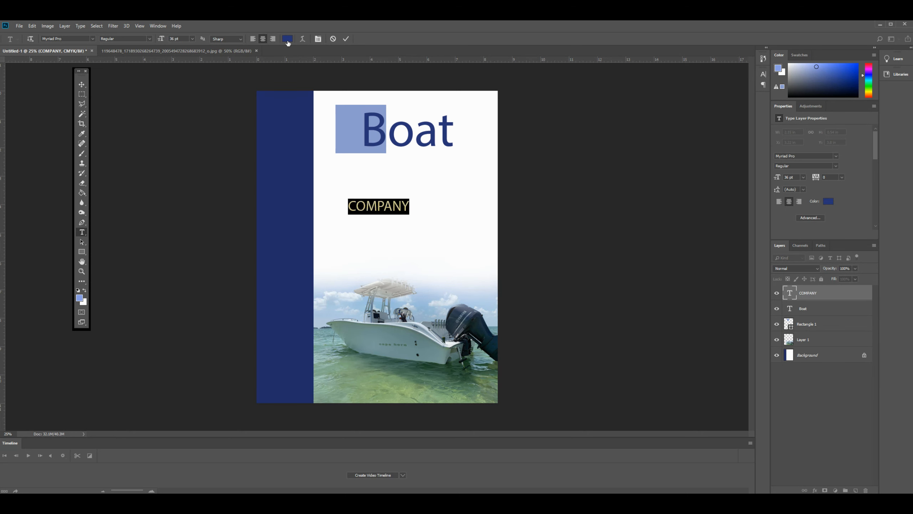
left_click(288, 39)
left_click(579, 267)
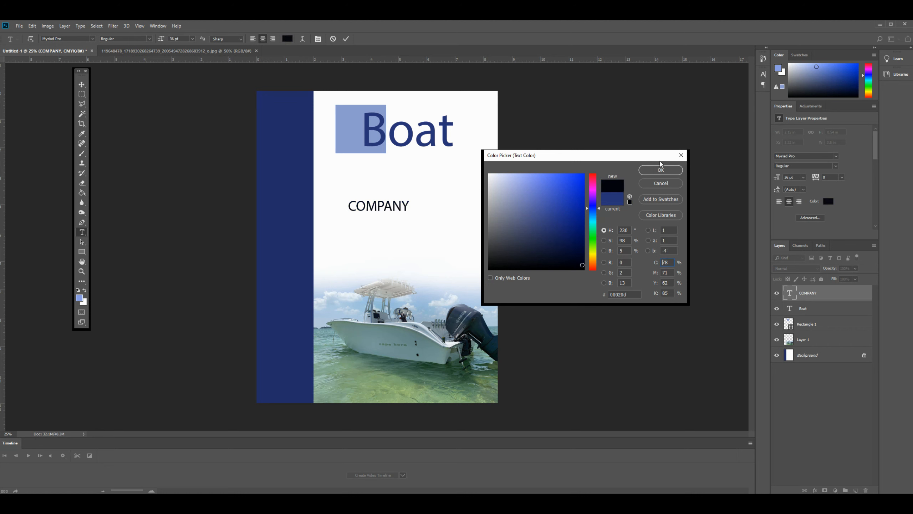
key("Return")
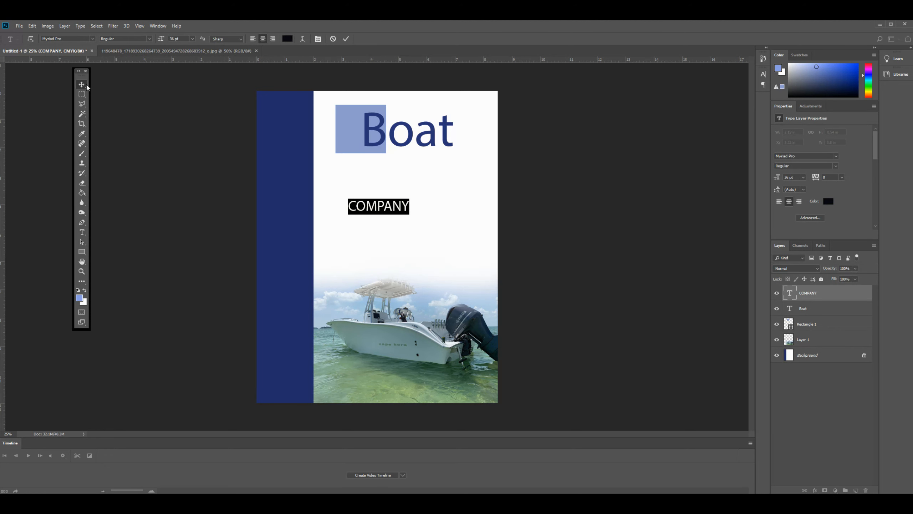
- Move COMPANY just under Boat and squash it shorter with Free Transform
left_click(82, 84)
left_click_drag(412, 207, 438, 160)
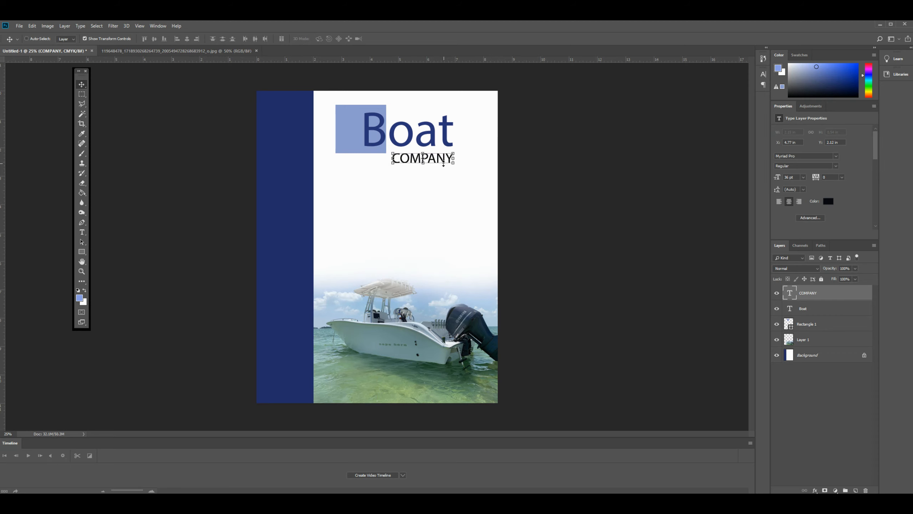
key("ctrl+t")
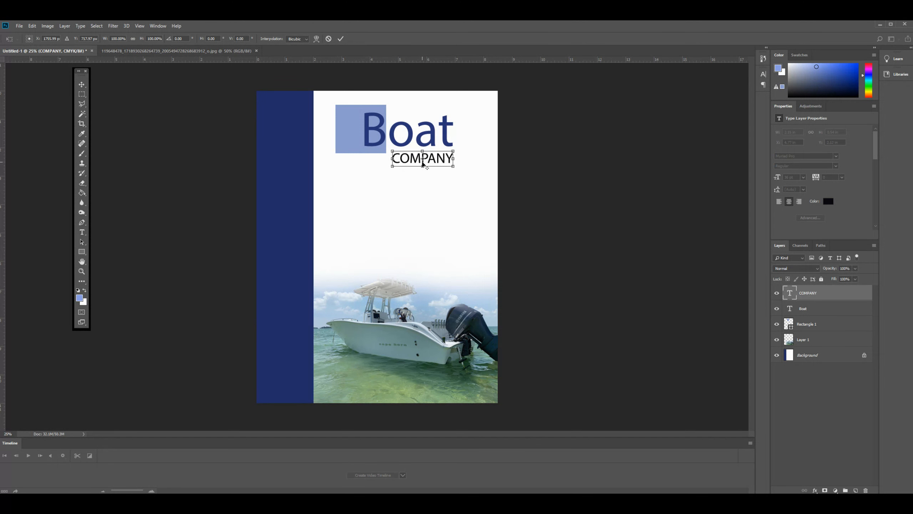
left_click_drag(424, 167, 425, 161)
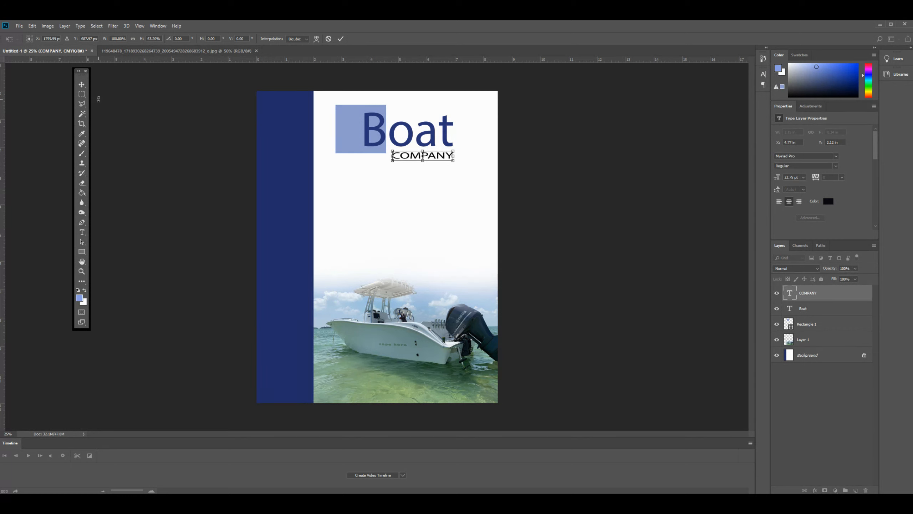
left_click(82, 85)
left_click(436, 206)
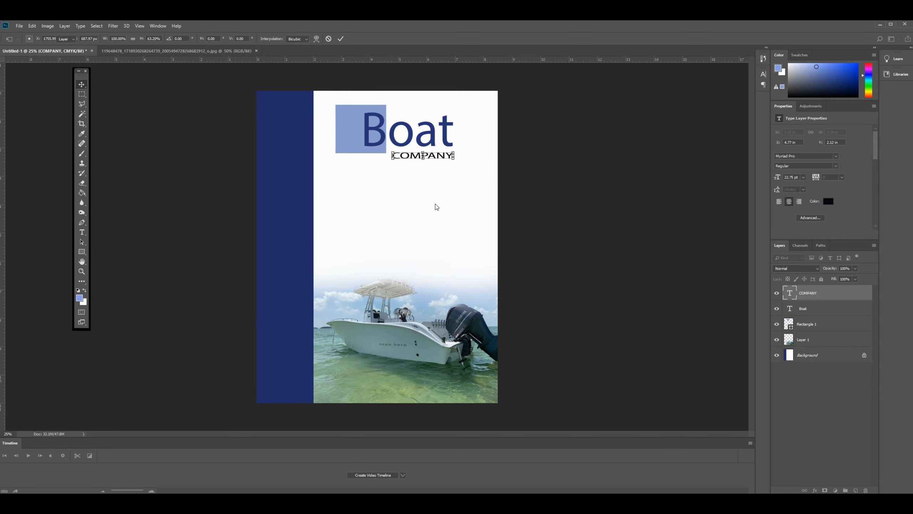
- Nudge COMPANY slightly upward and make the Background layer active
key("Return")
key("Up")
key("Up")
key("Up")
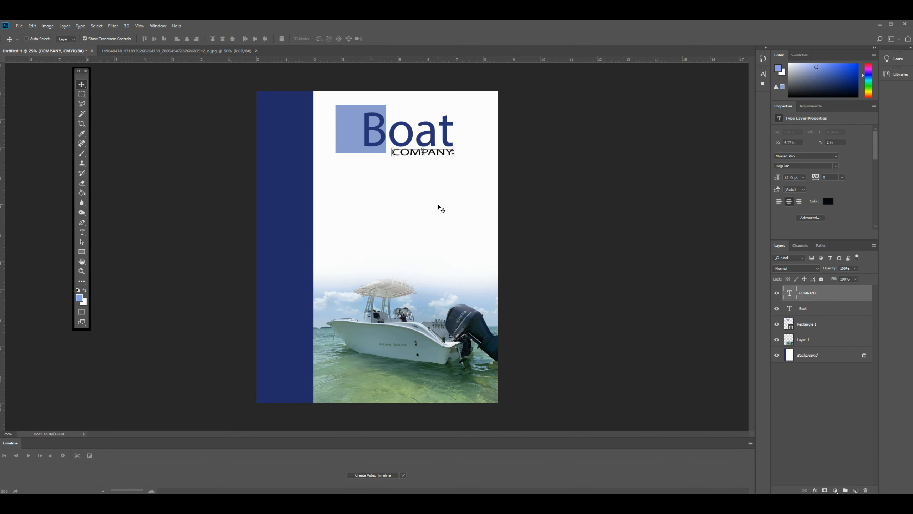
key("Up")
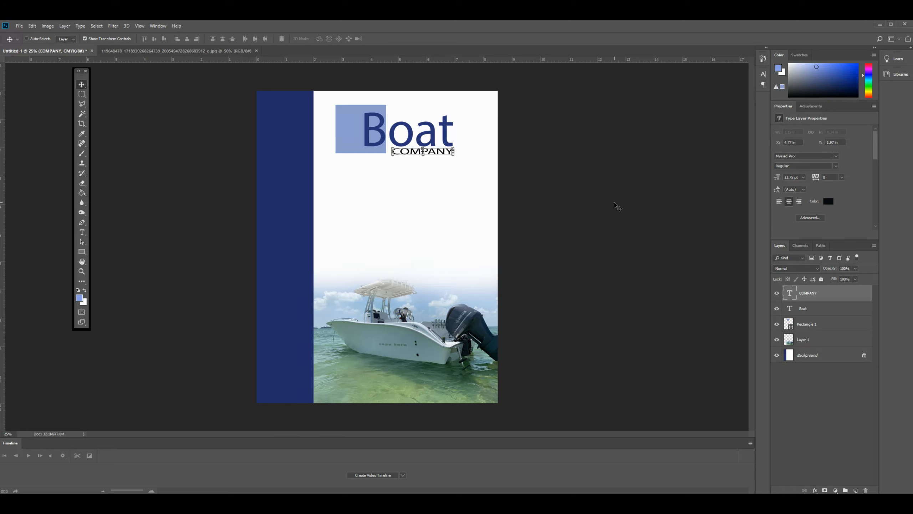
left_click(830, 357)
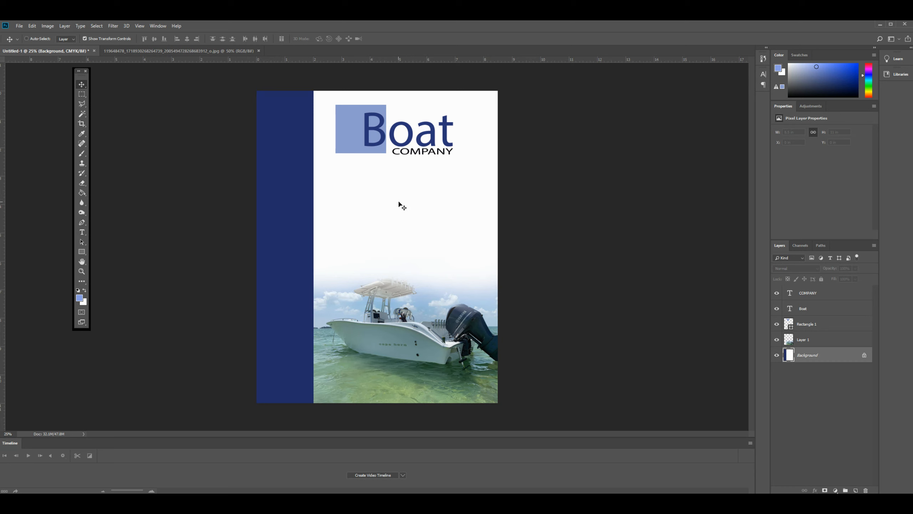
left_click(83, 233)
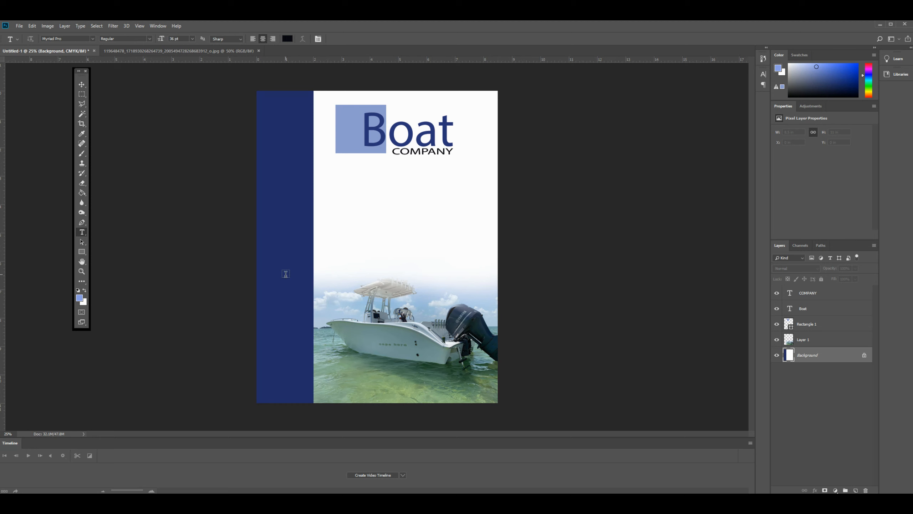
left_click(285, 273)
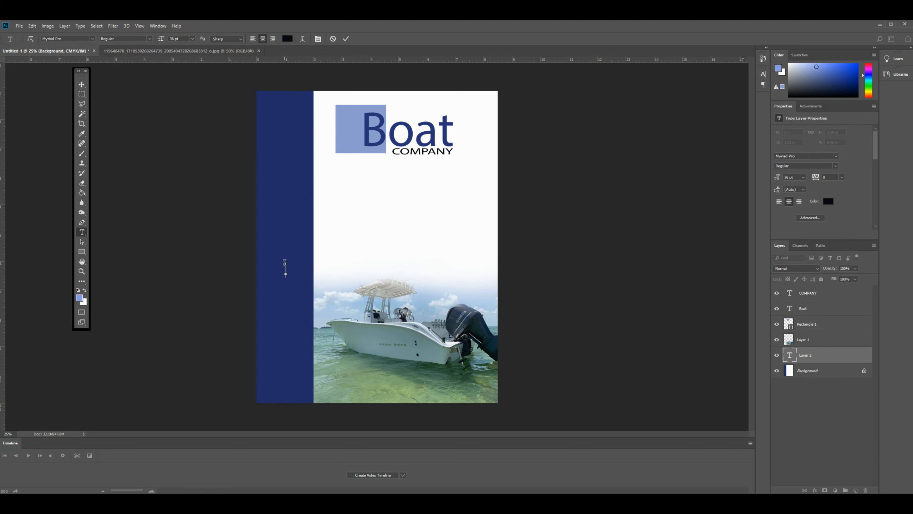
type("www.bo")
type("atcomp")
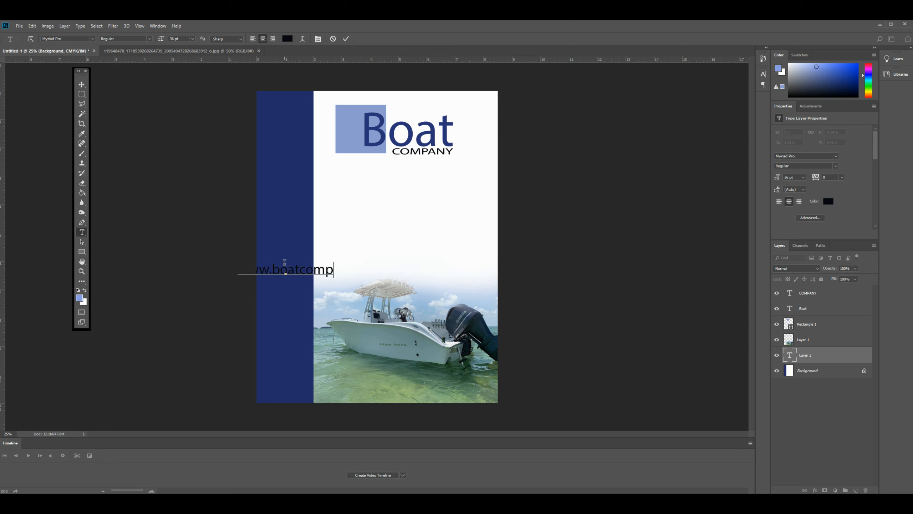
type("any.com")
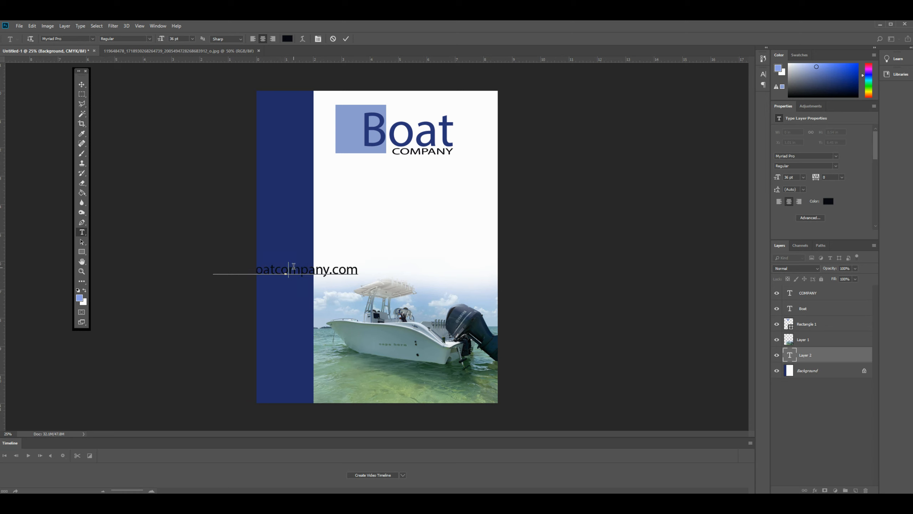
key("ctrl+a")
left_click(288, 39)
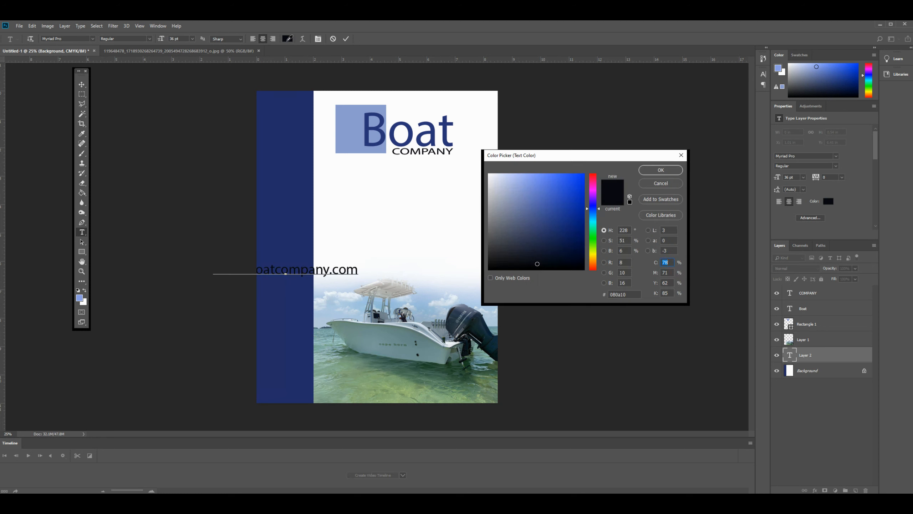
left_click(489, 174)
left_click(651, 170)
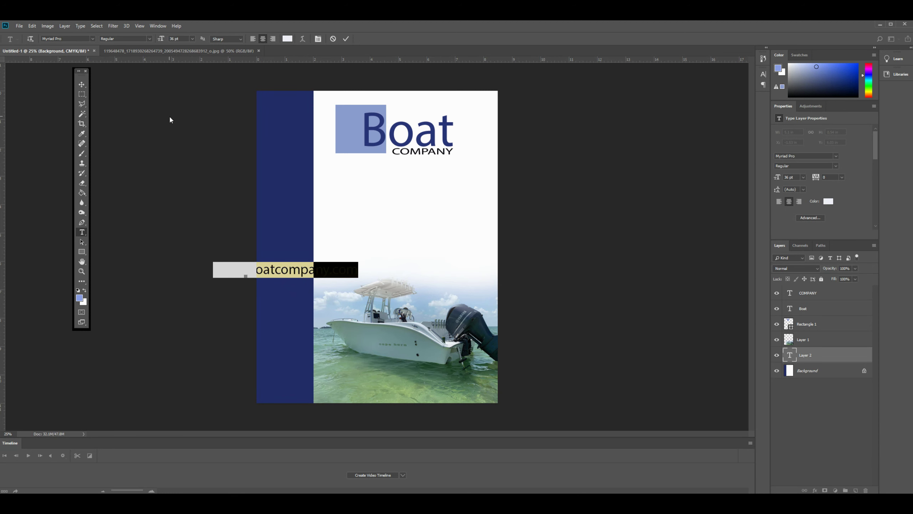
left_click(81, 84)
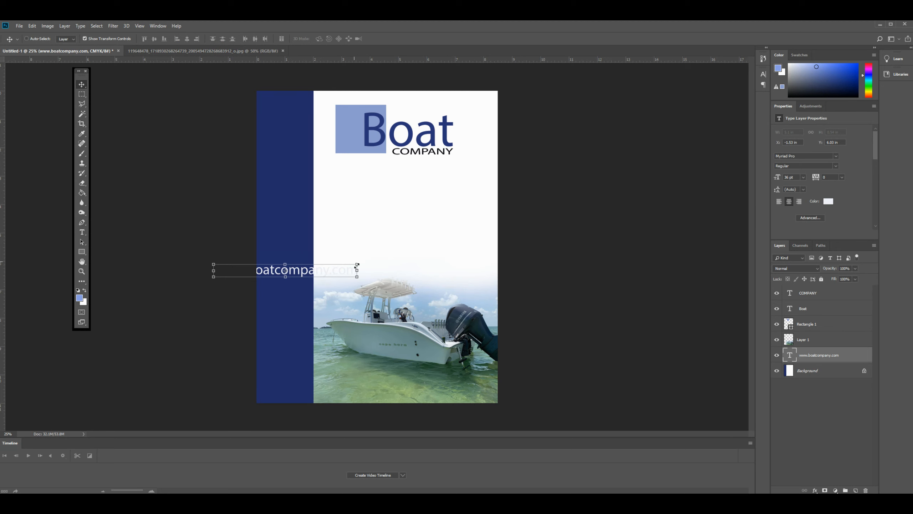
- Rotate the white web address -90° so it reads vertically, and commit the transform
left_click_drag(357, 264, 366, 259)
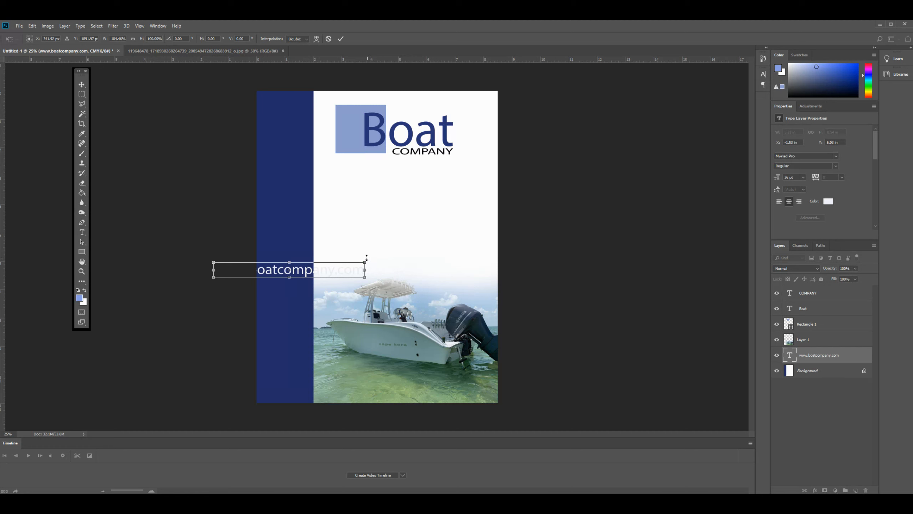
mouse_move(369, 261)
left_mouse_down()
mouse_move(280, 169)
mouse_move(273, 182)
mouse_move(283, 182)
left_mouse_up()
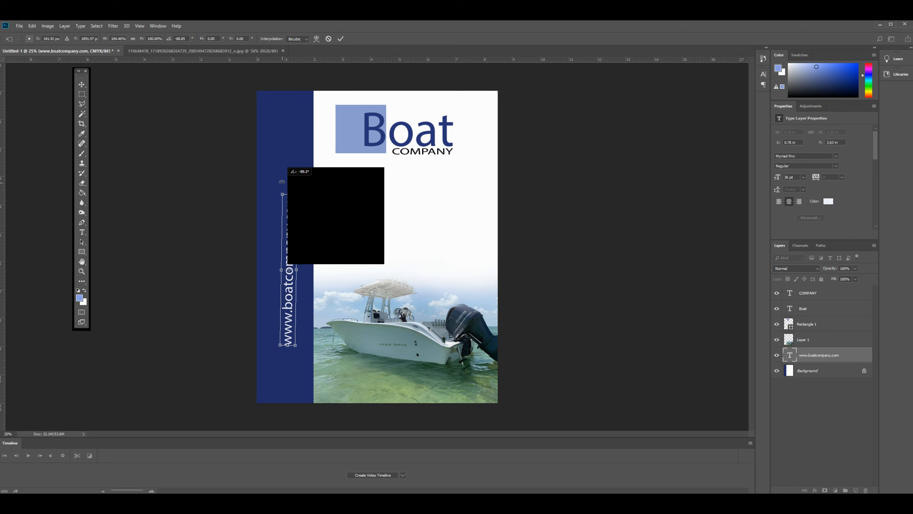
left_click_drag(282, 181, 279, 172)
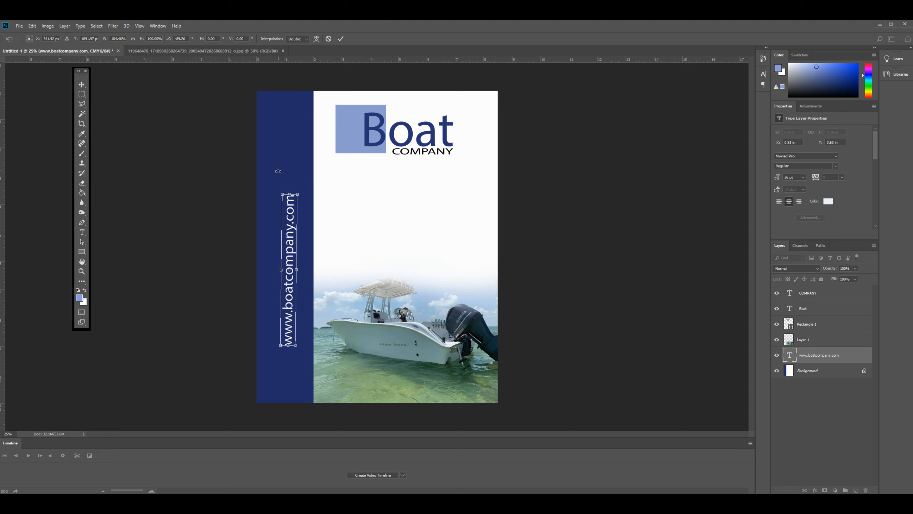
key("Return")
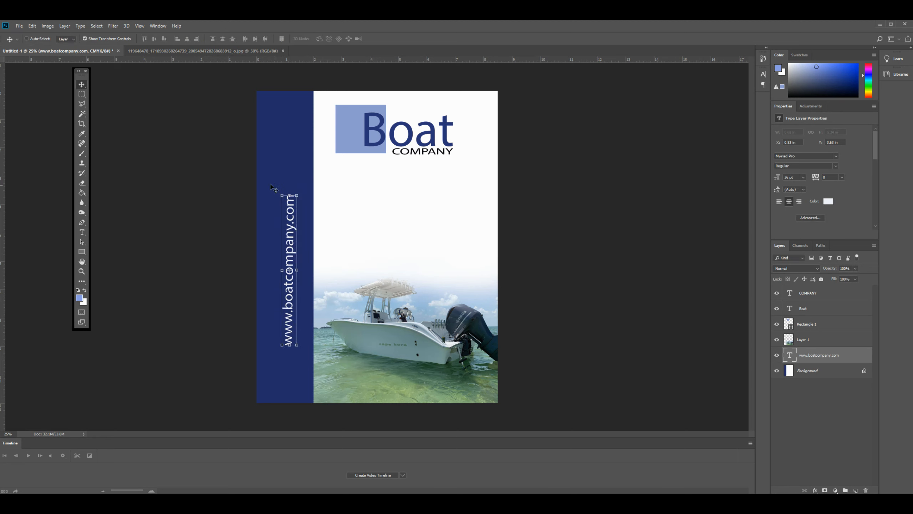
- Scale the vertical address up to span most of the navy column and shift it down
left_click_drag(281, 195, 272, 112)
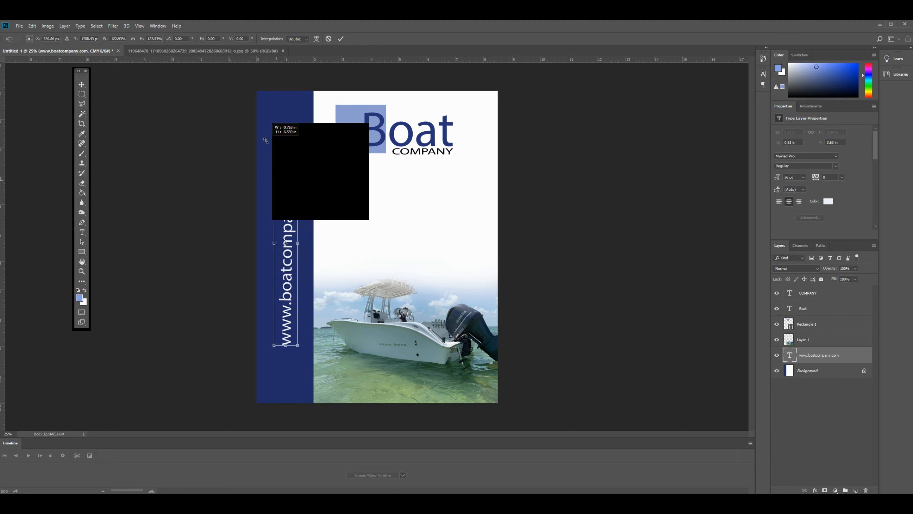
left_click_drag(293, 209, 295, 231)
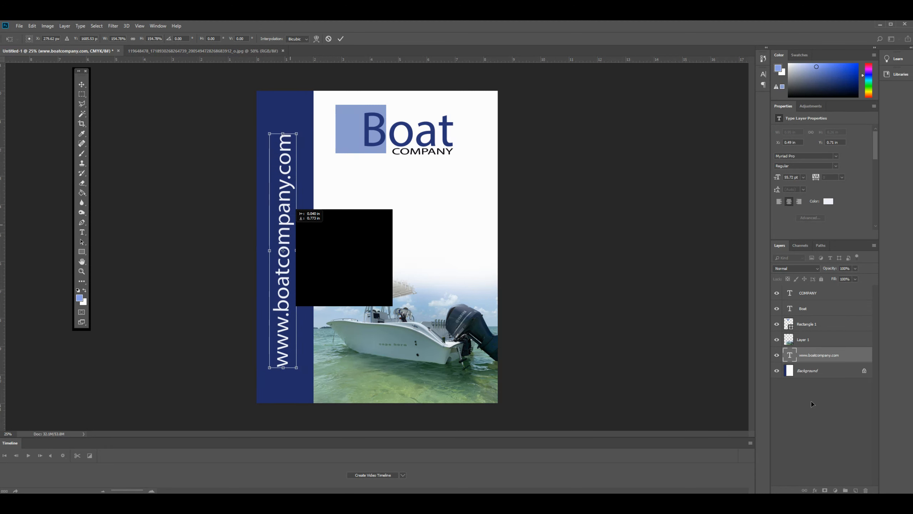
left_click(817, 373)
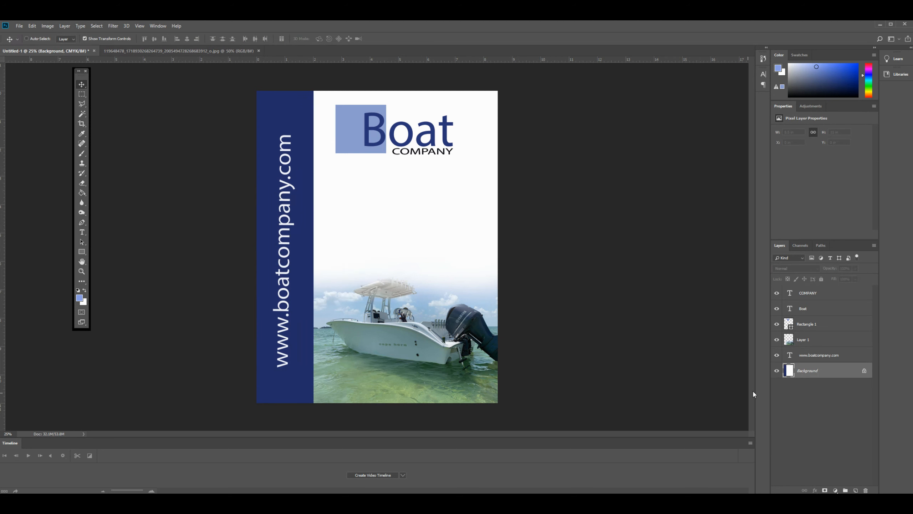